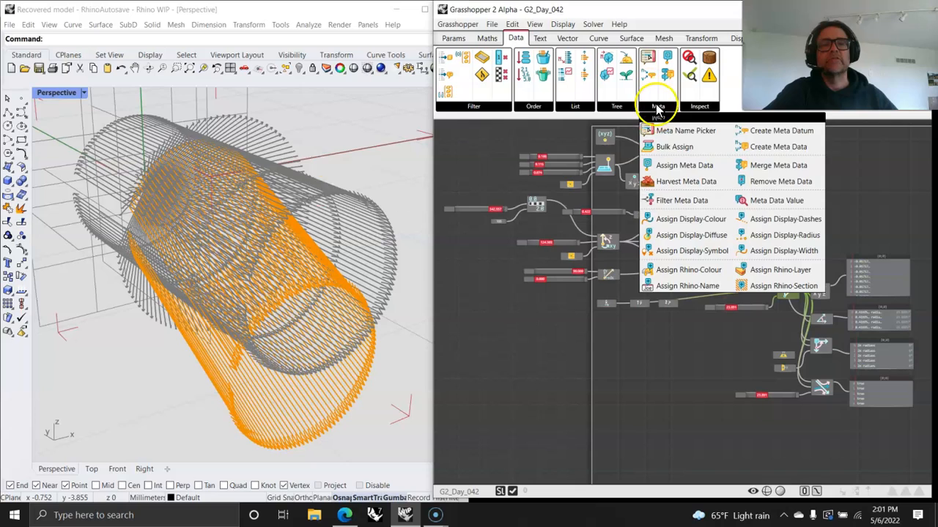
- Browse the meta data components list, pointing out the Meta Name Picker
click(656, 107)
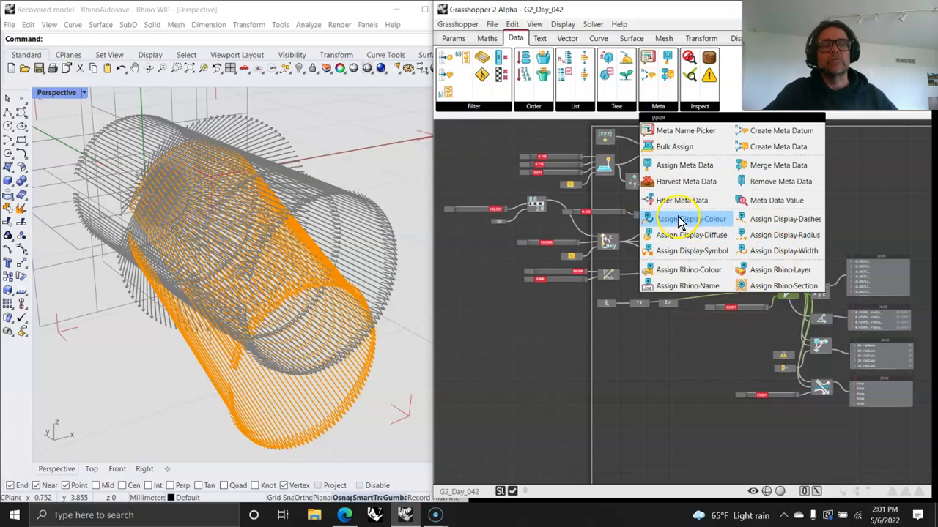
click(619, 107)
click(657, 109)
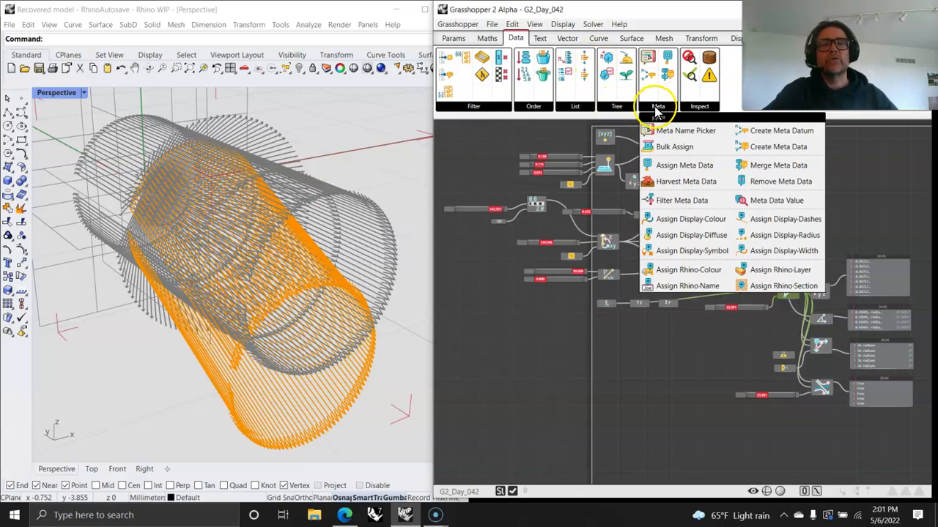
click(675, 139)
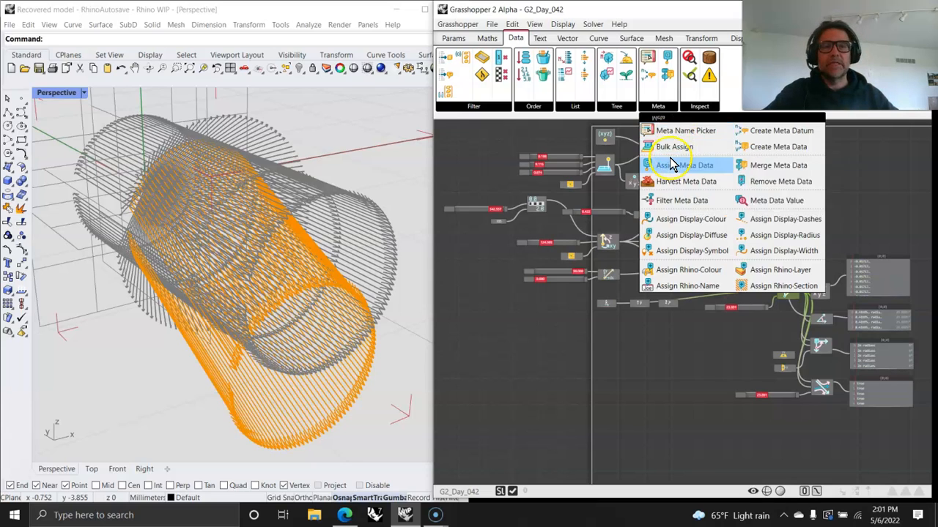
click(663, 76)
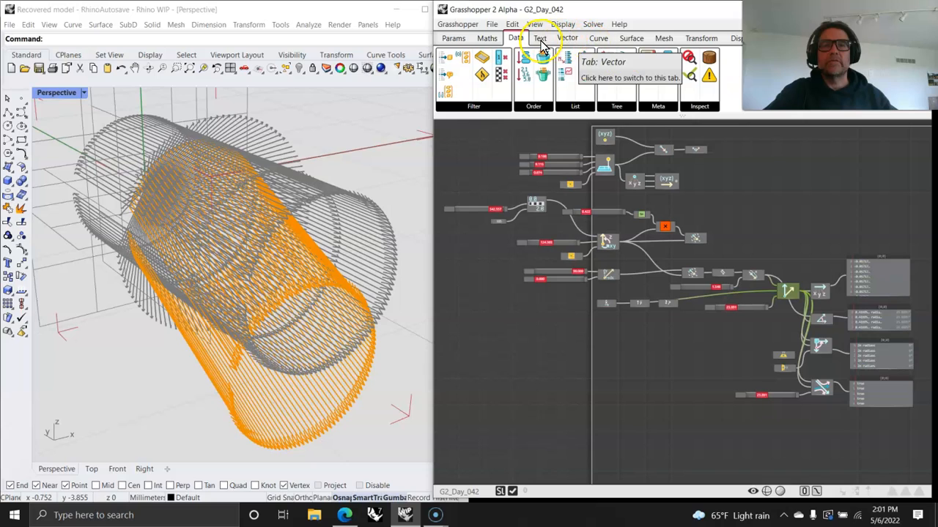
- Look through the inspection components list, then close it
click(666, 107)
click(697, 107)
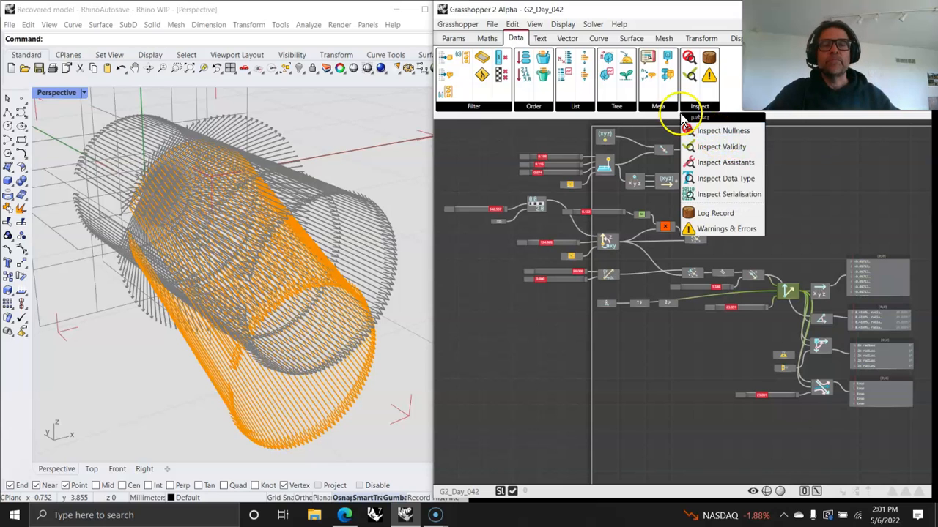
click(617, 103)
- Switch the ribbon from the Text to the Vector components and show the vector list
click(543, 40)
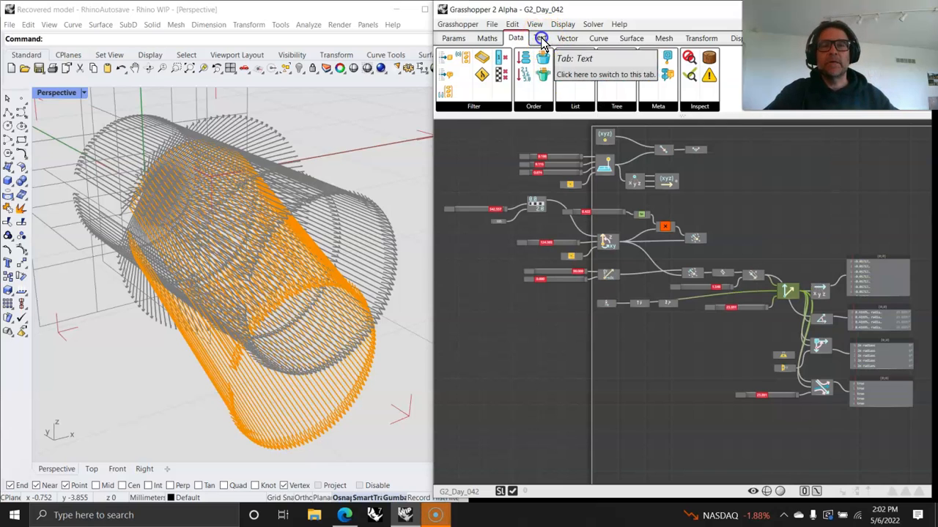
click(543, 40)
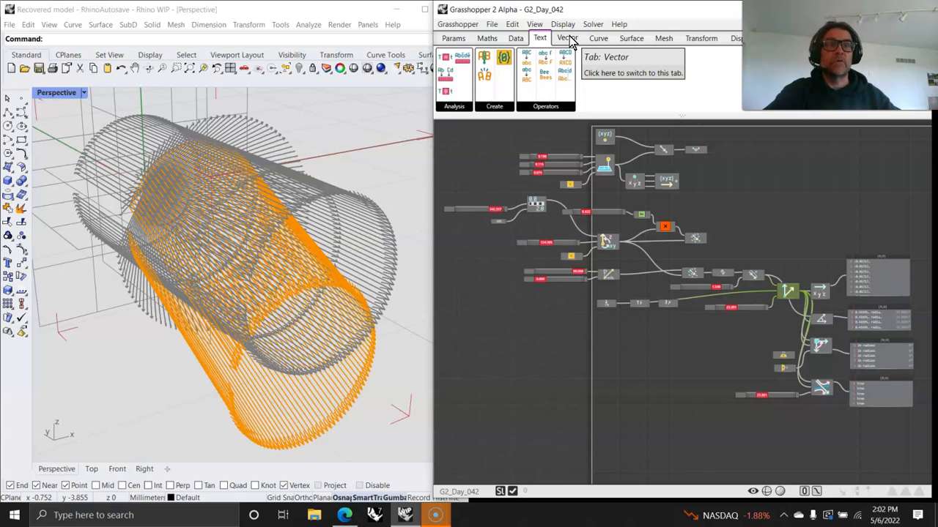
click(571, 40)
click(593, 180)
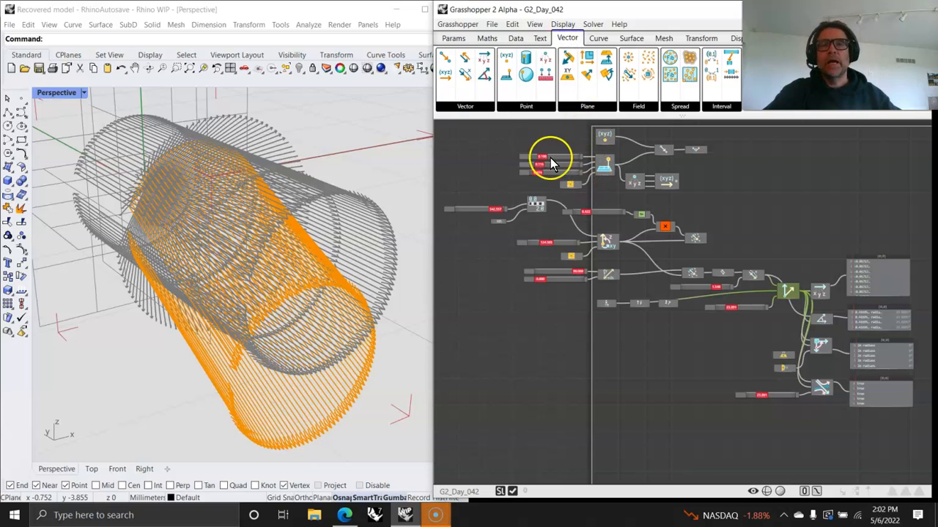
click(701, 120)
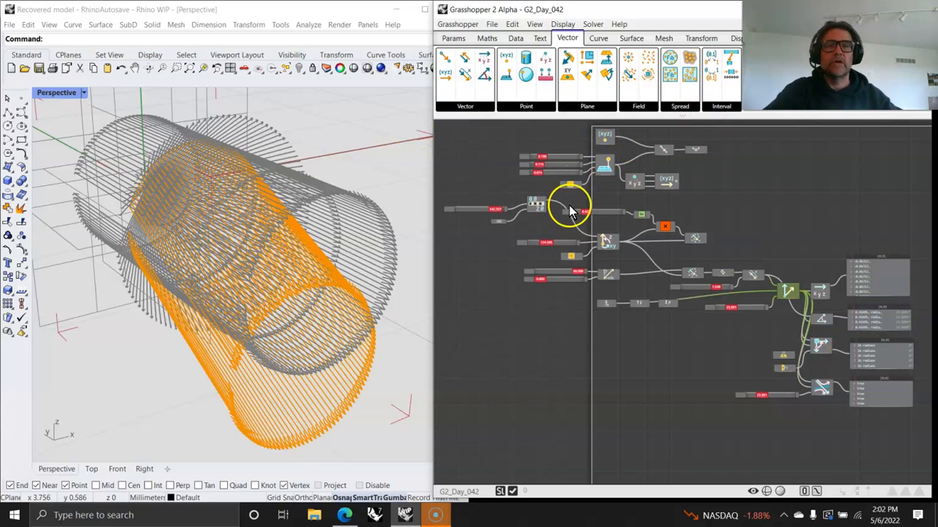
click(481, 108)
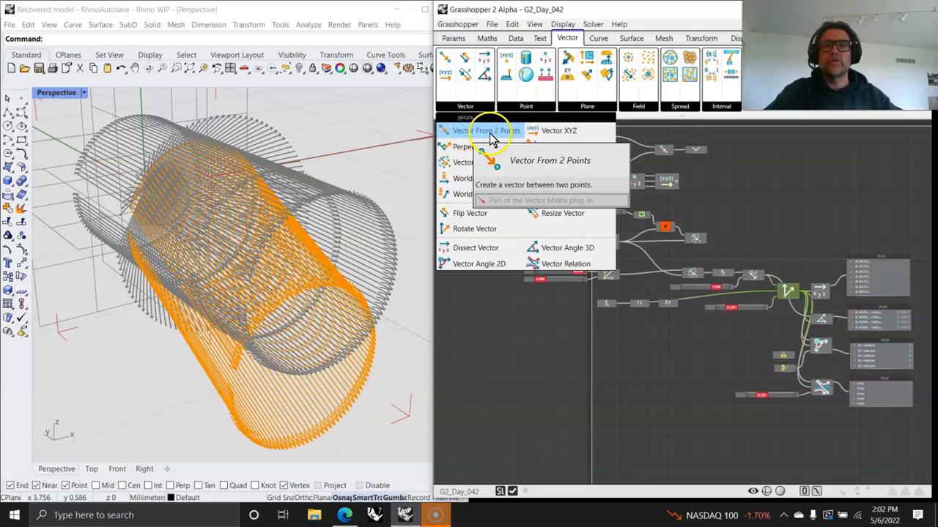
- Zoom and pan the canvas onto Point XYZ and the other point components
scroll(628, 156, up, 4)
right_drag(637, 269, 658, 265)
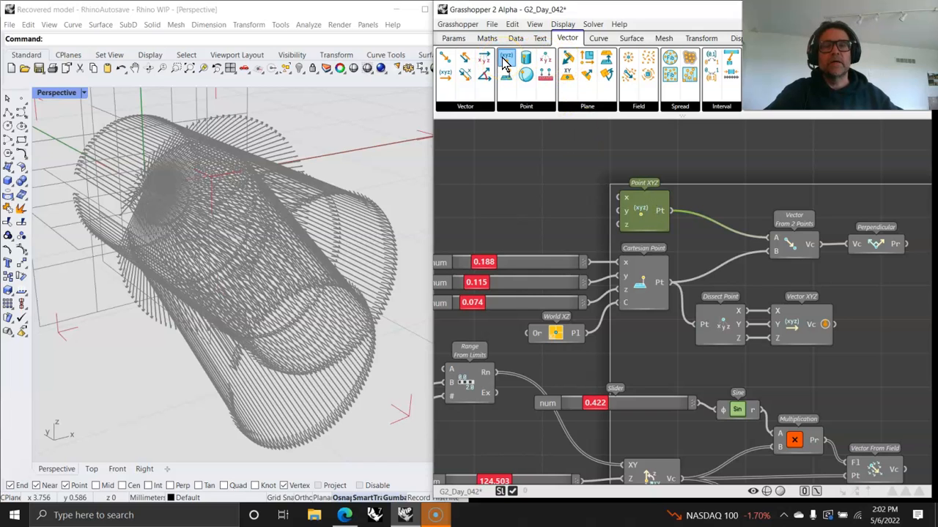
mouse_move(617, 275)
right_down()
mouse_move(603, 174)
mouse_move(618, 184)
mouse_move(602, 192)
right_up()
- Browse the Vector and Point panel dropdown lists
click(472, 110)
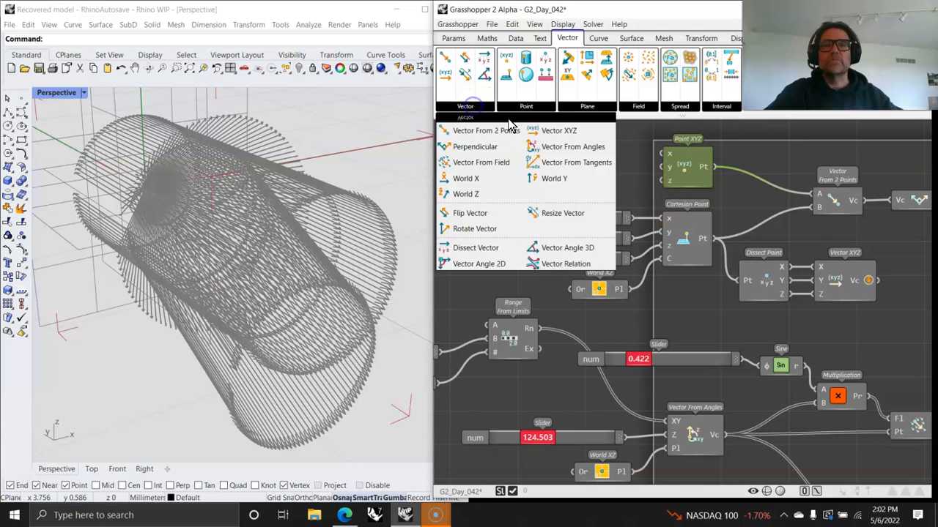
click(526, 107)
click(585, 107)
click(525, 107)
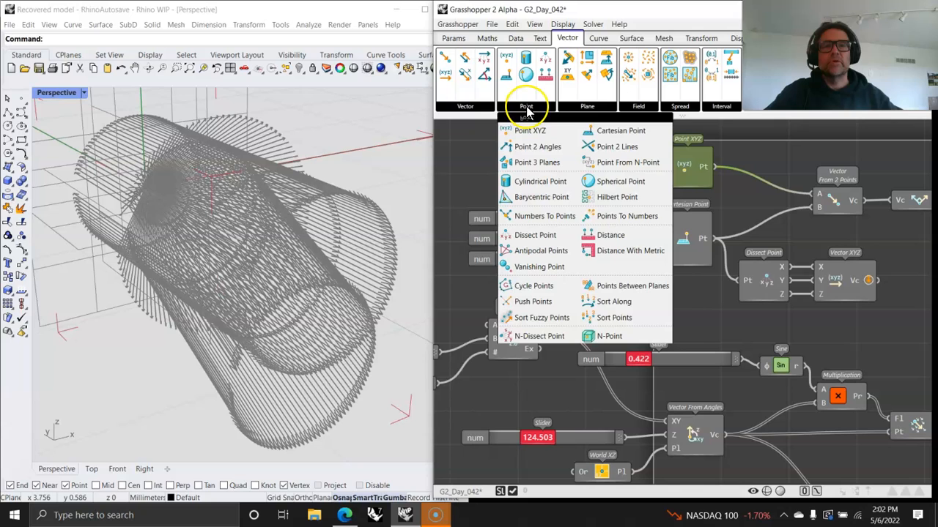
- Raise the Cartesian Point's x slider and view the cone's apex in Rhino
click(459, 149)
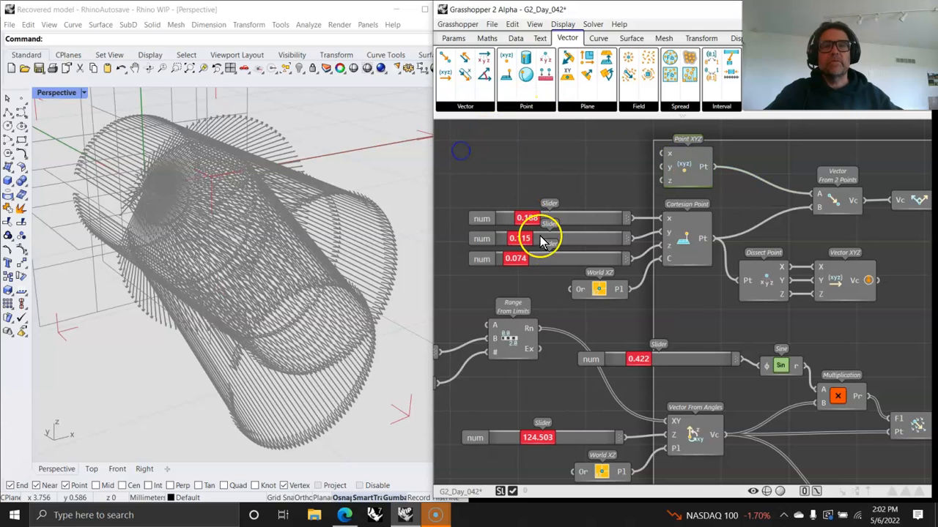
right_drag(676, 310, 677, 277)
drag(521, 193, 564, 194)
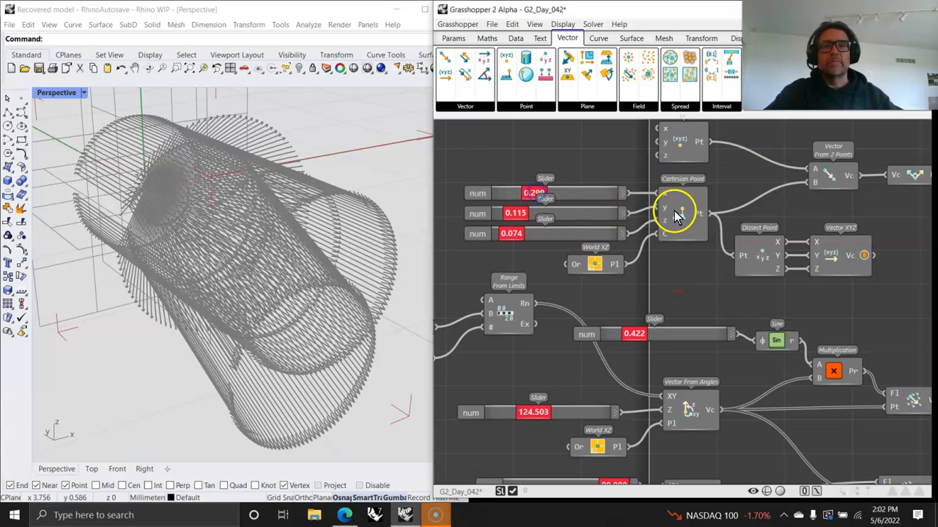
click(697, 231)
right_drag(220, 226, 358, 214)
scroll(131, 238, up, 5)
right_drag(179, 210, 211, 193)
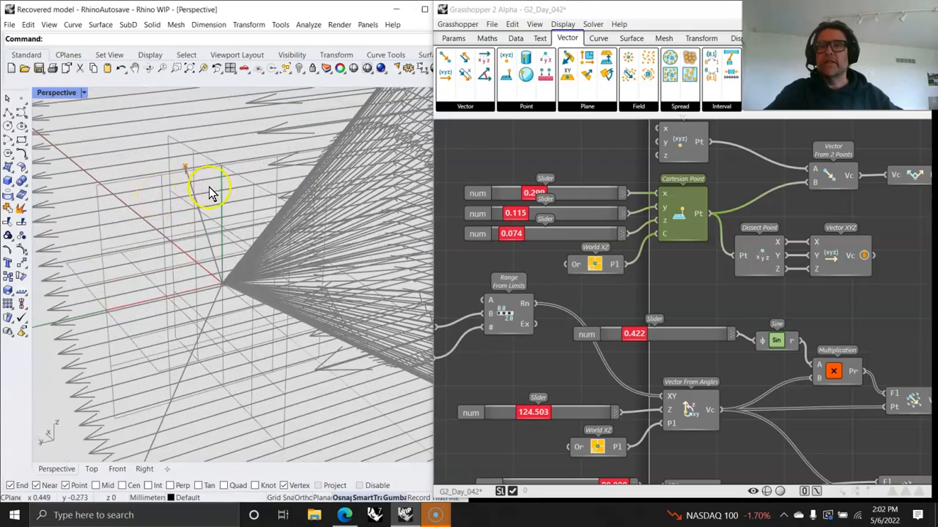
- Preview the Cartesian Point output in red and set its sliders to 0.246, 0.105, 0.142
right_click(699, 214)
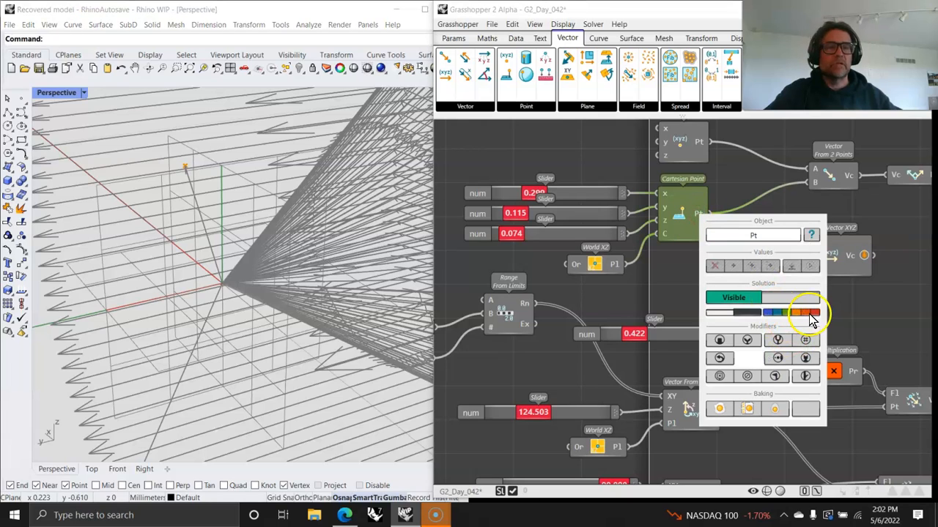
click(811, 315)
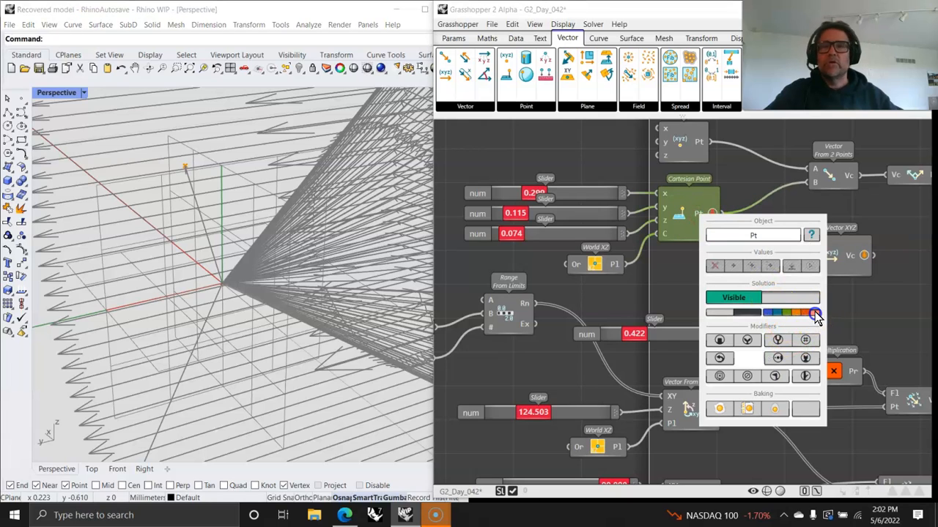
click(869, 315)
drag(533, 194, 523, 234)
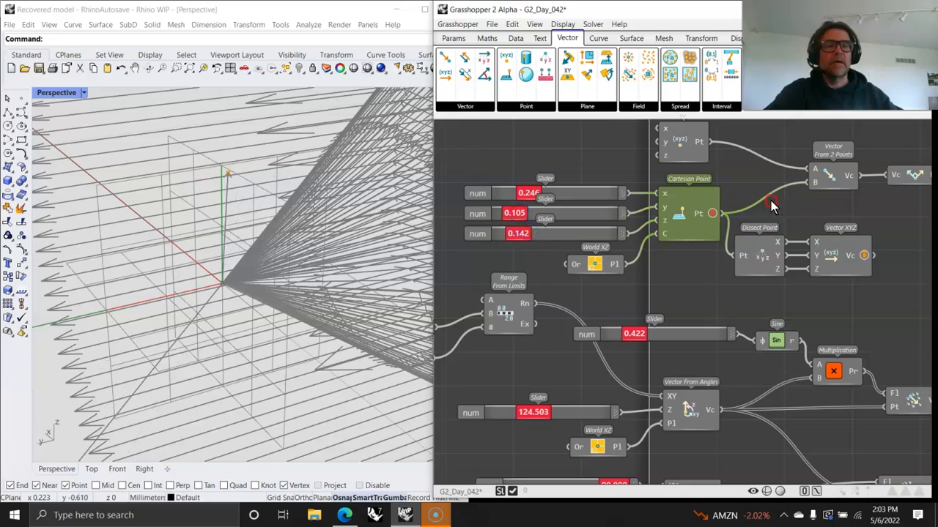
right_drag(771, 205, 644, 231)
- Preview the Perpendicular vector and change the Cartesian Point's x value and its y to 0.328
click(803, 204)
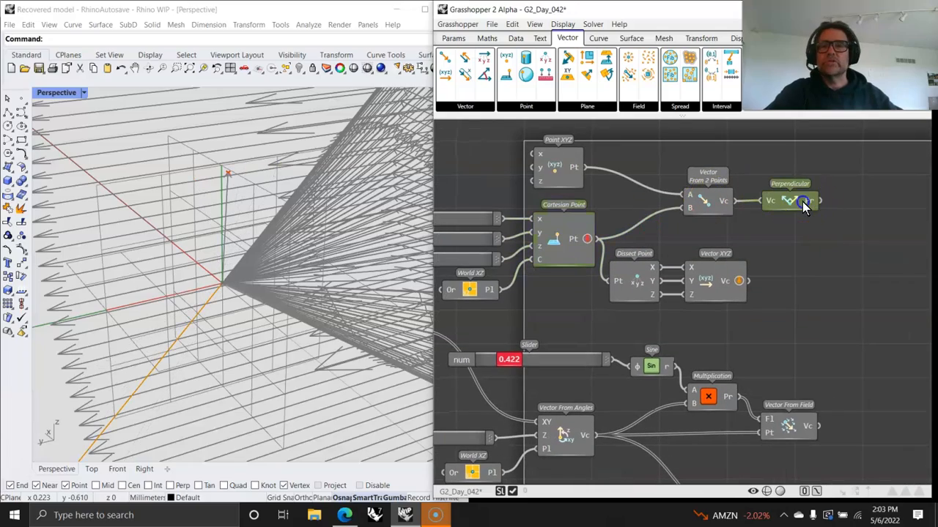
right_drag(381, 314, 278, 278)
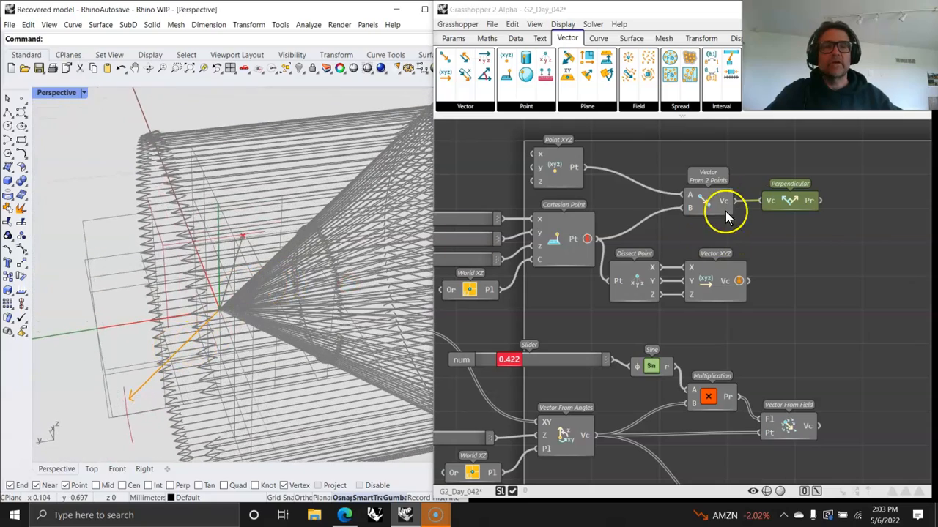
right_drag(503, 279, 592, 231)
drag(501, 172, 500, 191)
mouse_move(768, 253)
right_down()
mouse_move(735, 265)
mouse_move(752, 261)
right_up()
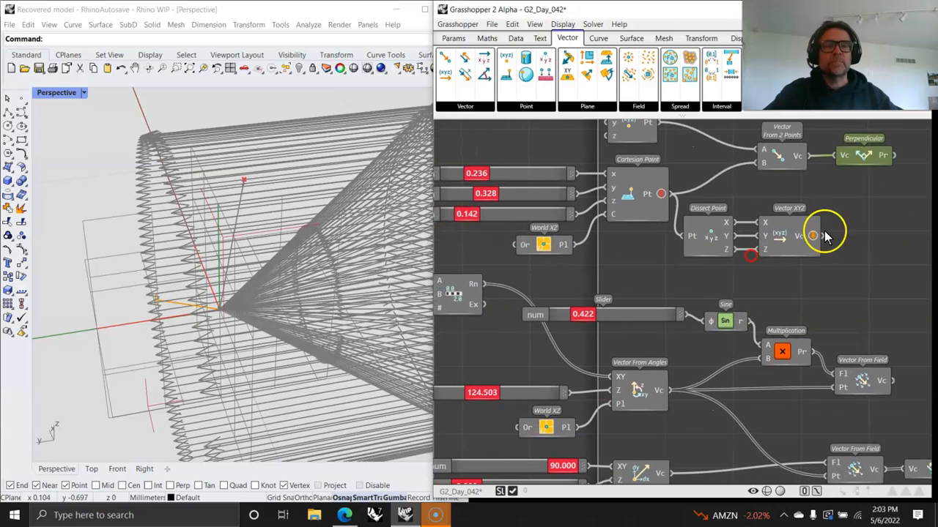
- Place Vector XYZ just right of Dissect Point and inspect the vector field in Rhino
click(708, 236)
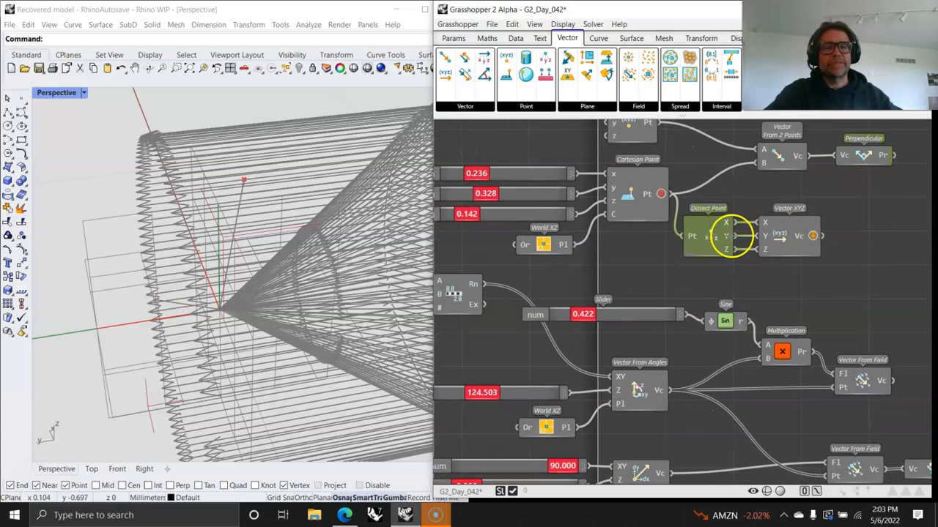
click(789, 238)
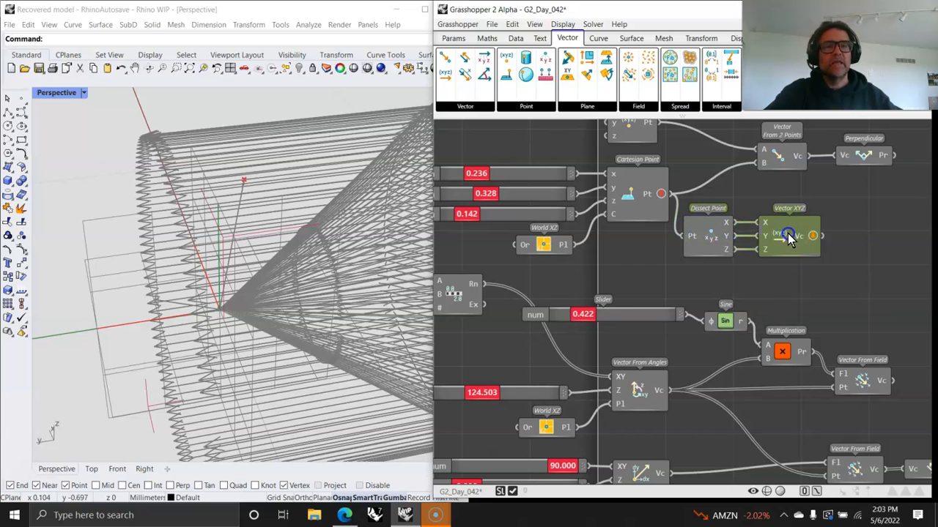
drag(789, 238, 796, 238)
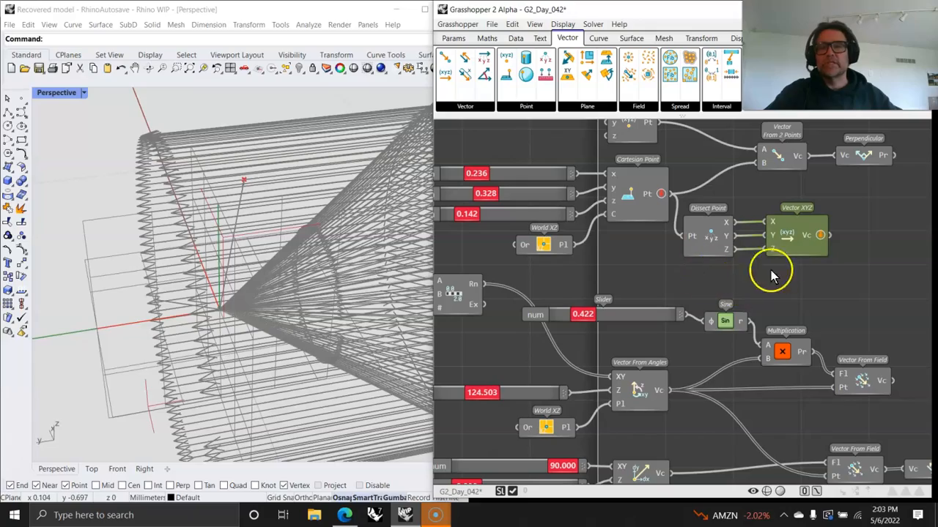
right_drag(326, 257, 278, 268)
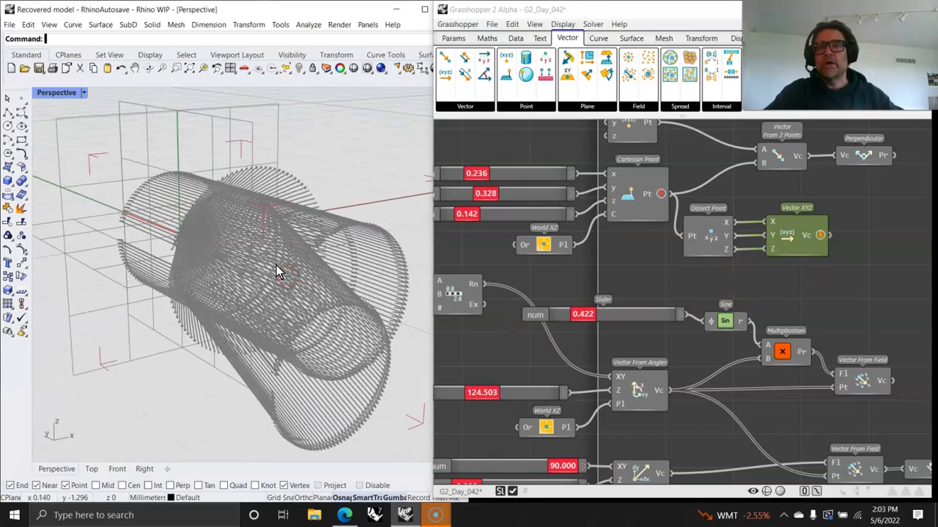
right_drag(545, 282, 680, 259)
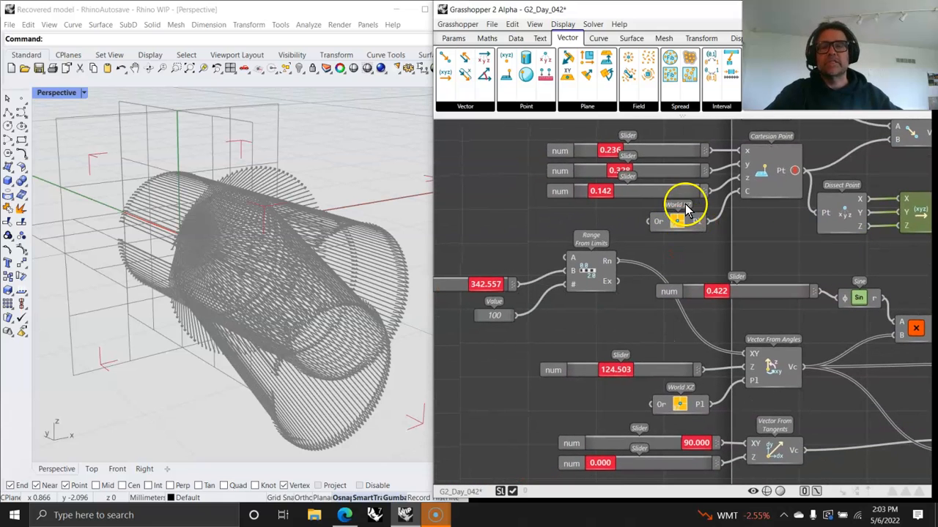
click(477, 96)
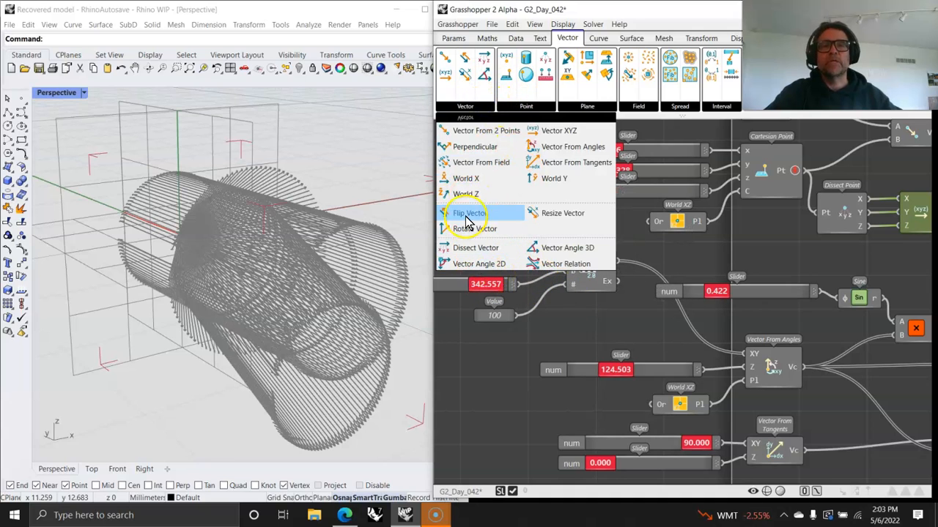
click(586, 109)
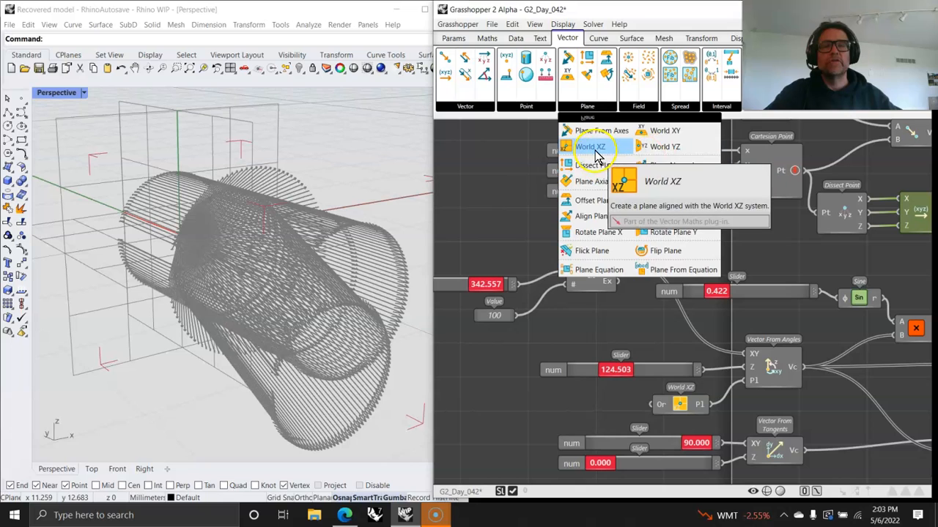
drag(595, 148, 675, 220)
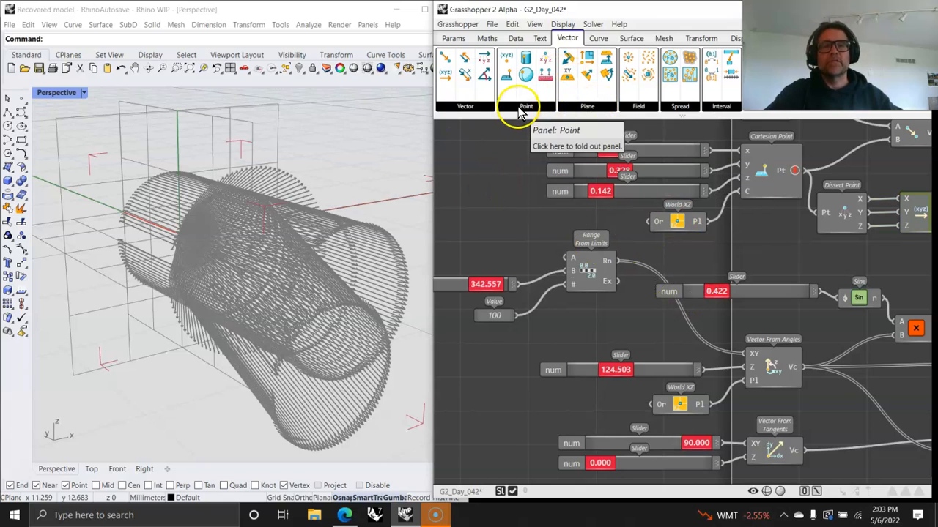
click(643, 105)
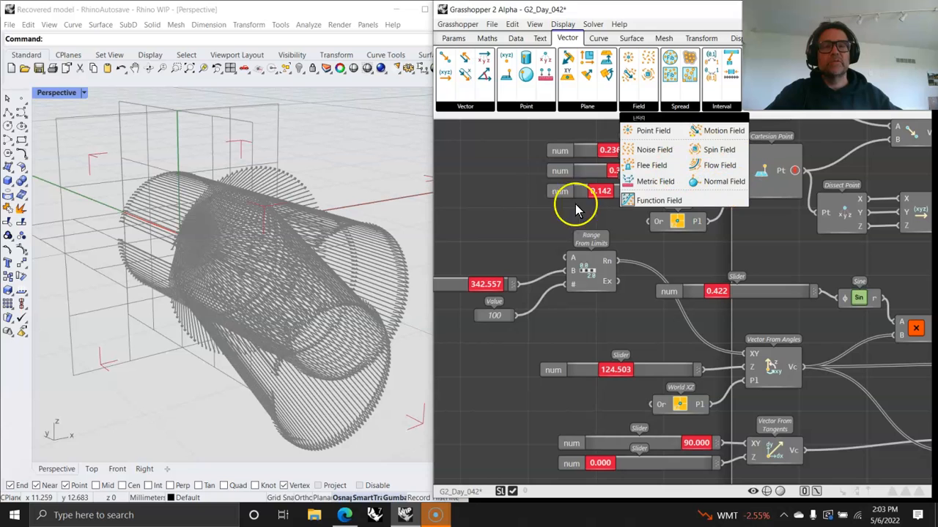
click(498, 216)
right_drag(612, 304, 584, 265)
right_drag(740, 293, 637, 231)
right_drag(678, 256, 801, 273)
click(618, 183)
- Set the Range From Limits upper-limit slider to 360.000 and test the angle slider
right_drag(618, 204, 620, 233)
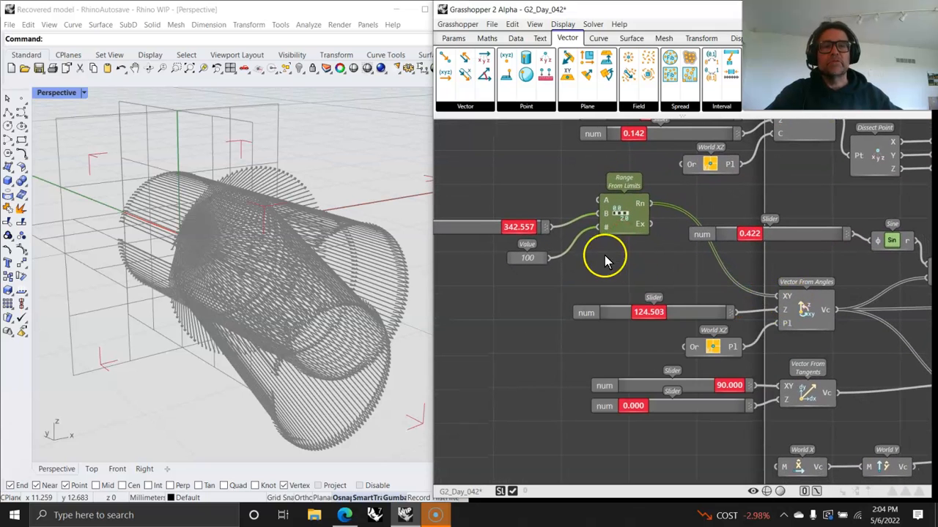
mouse_move(521, 229)
mouse_down()
mouse_move(456, 232)
mouse_move(524, 228)
mouse_up()
click(524, 255)
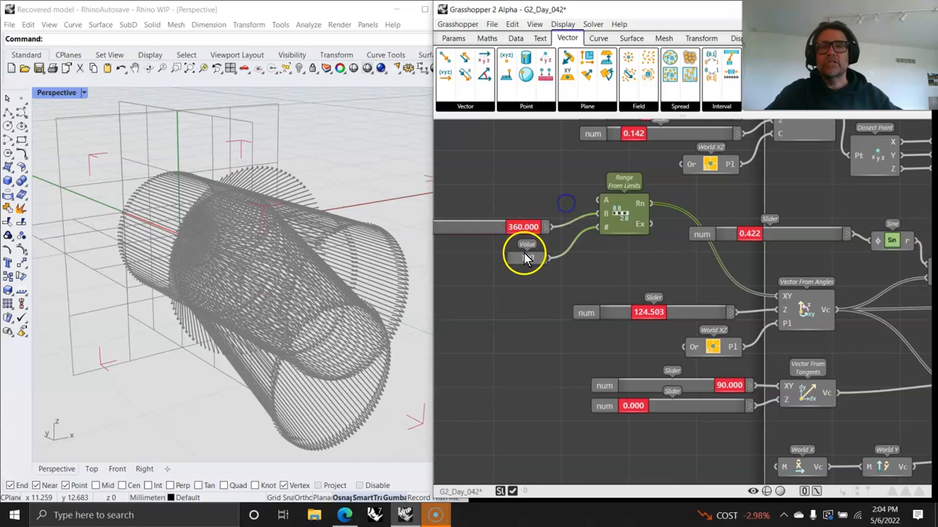
right_drag(602, 284, 580, 239)
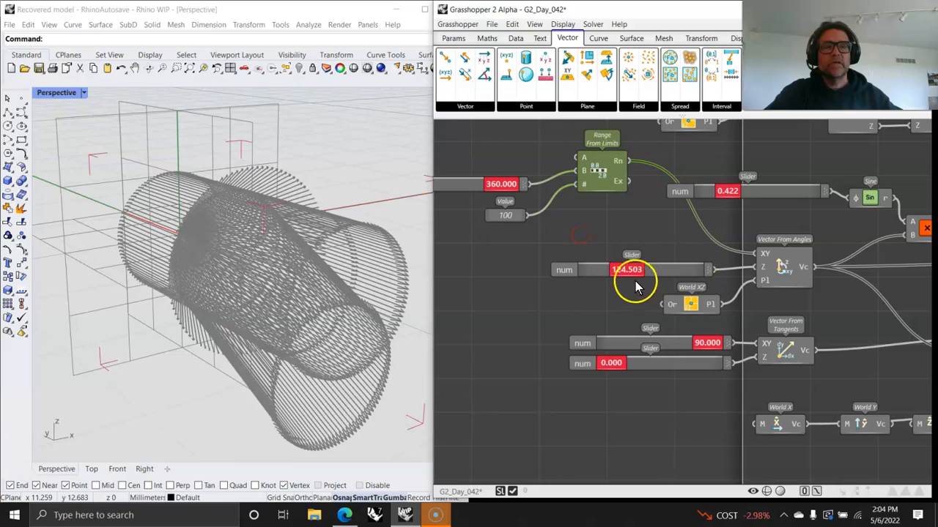
mouse_move(622, 272)
mouse_down()
mouse_move(660, 270)
mouse_move(624, 271)
mouse_up()
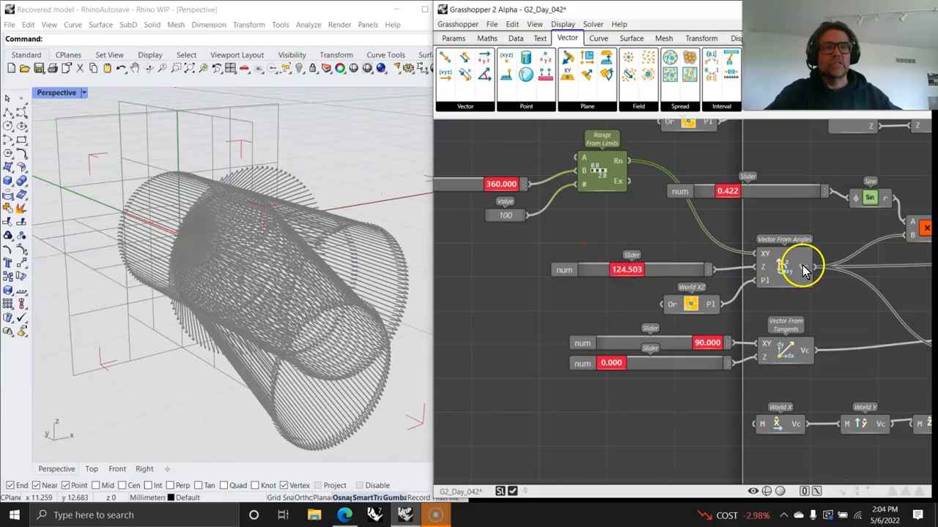
right_click(803, 265)
- Give the Vector From Angles output a green preview and set its angle slider to 126.438
click(889, 366)
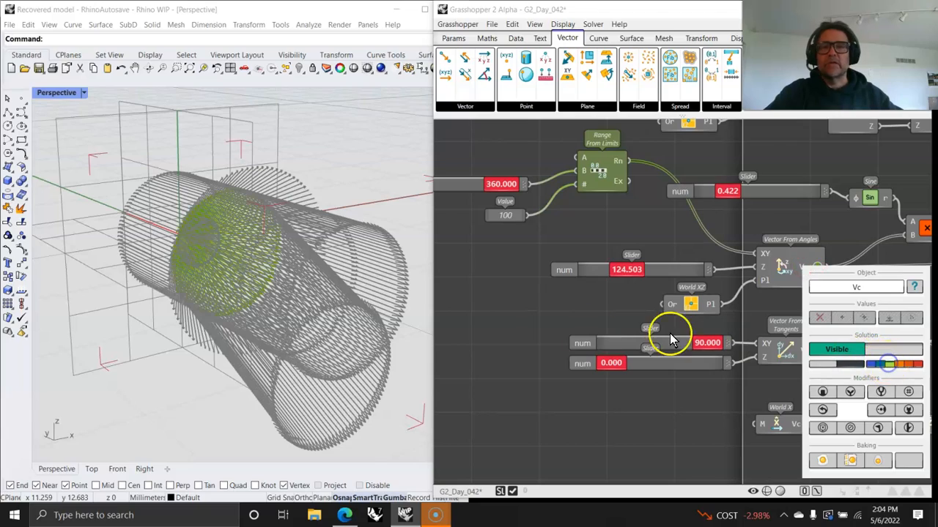
right_drag(292, 289, 366, 268)
click(643, 271)
drag(642, 271, 624, 271)
right_drag(220, 295, 330, 316)
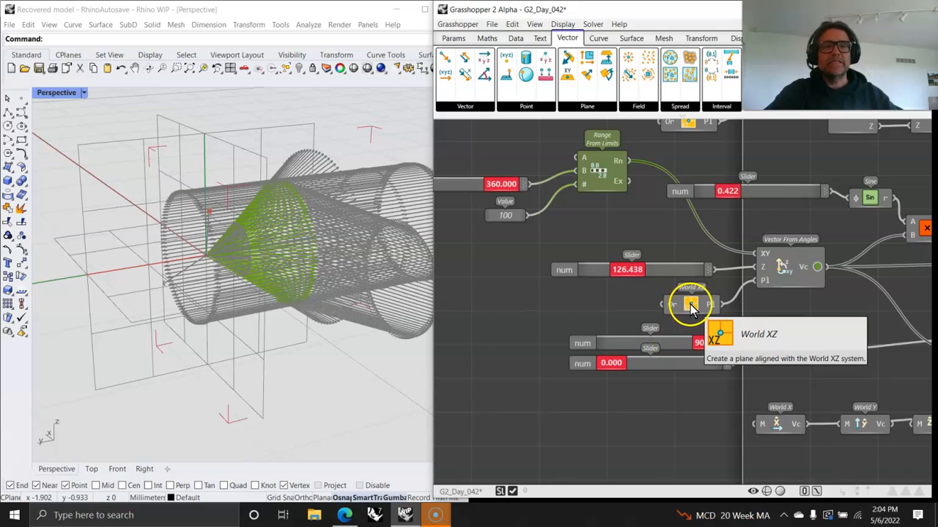
- Add a World XY plane via 'xy' search and wire it to Vector From Angles' P1
double_click(597, 305)
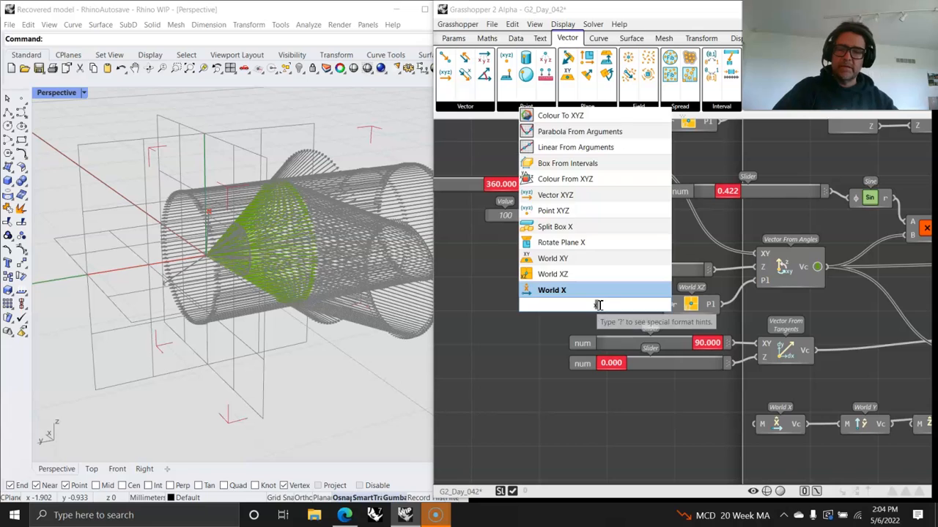
text(xy)
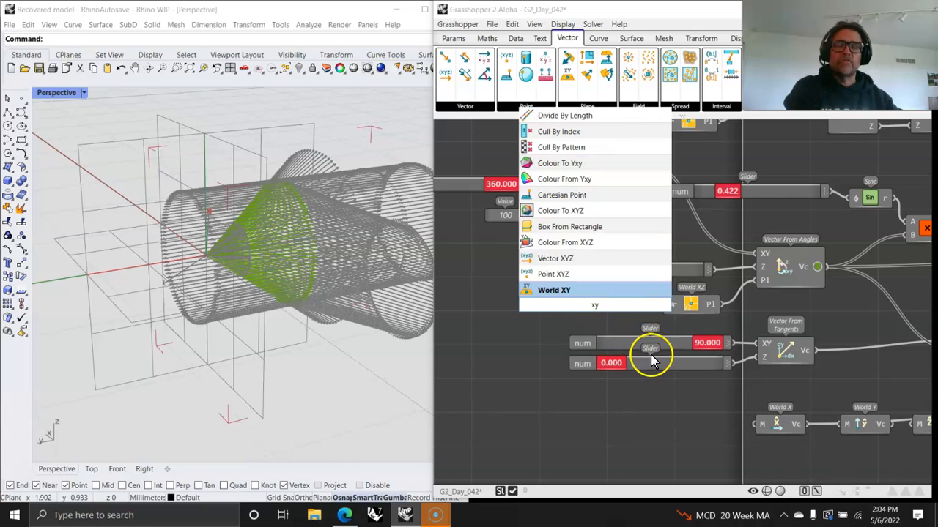
click(566, 294)
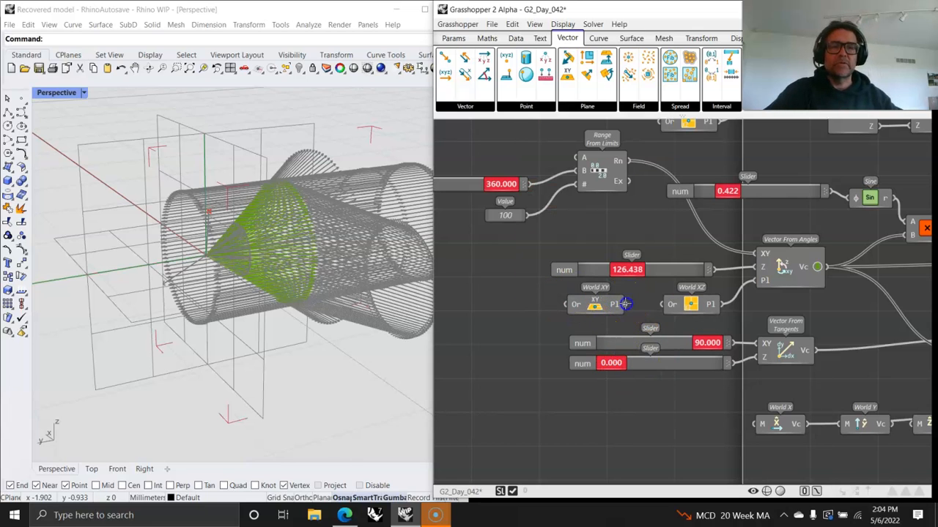
drag(750, 286, 755, 282)
right_drag(260, 280, 184, 241)
- Sweep the angle slider to 122.567 and rewire World XZ back to P1
drag(618, 271, 624, 268)
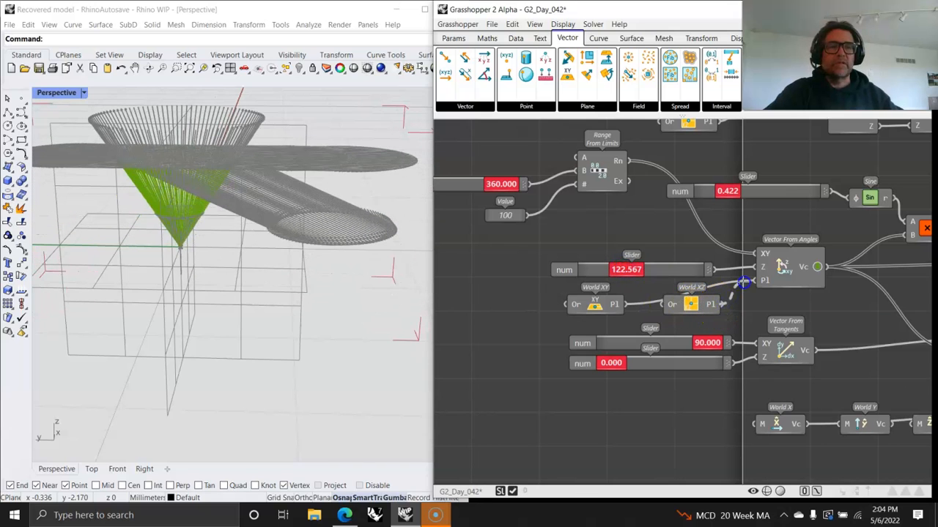
drag(747, 280, 754, 281)
right_drag(785, 324, 671, 310)
right_drag(319, 313, 404, 324)
right_drag(720, 307, 573, 289)
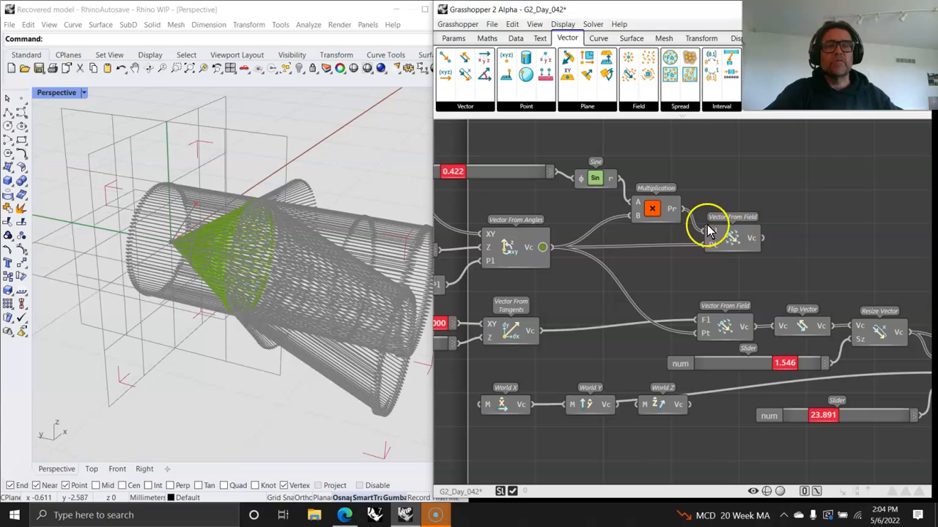
- Adjust the slider feeding Sine and preview Vector From Field in orange
mouse_move(717, 235)
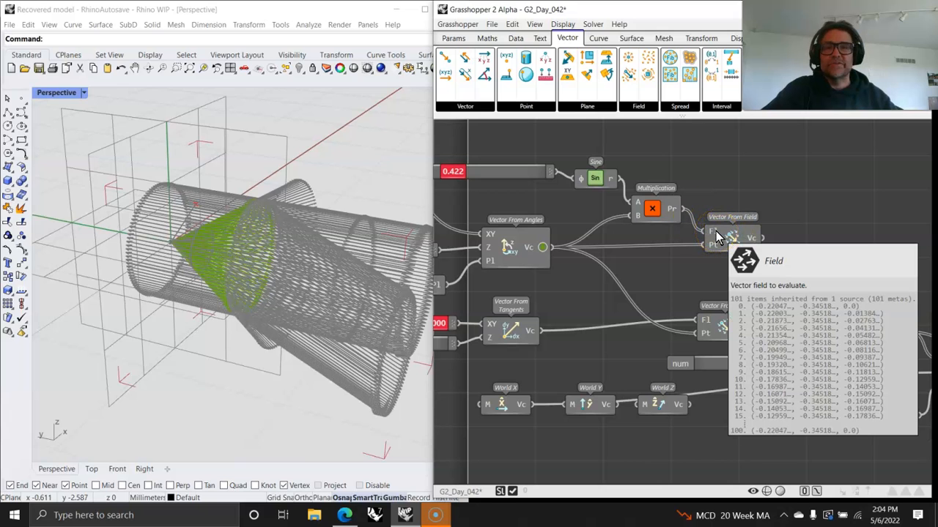
right_drag(659, 235, 772, 233)
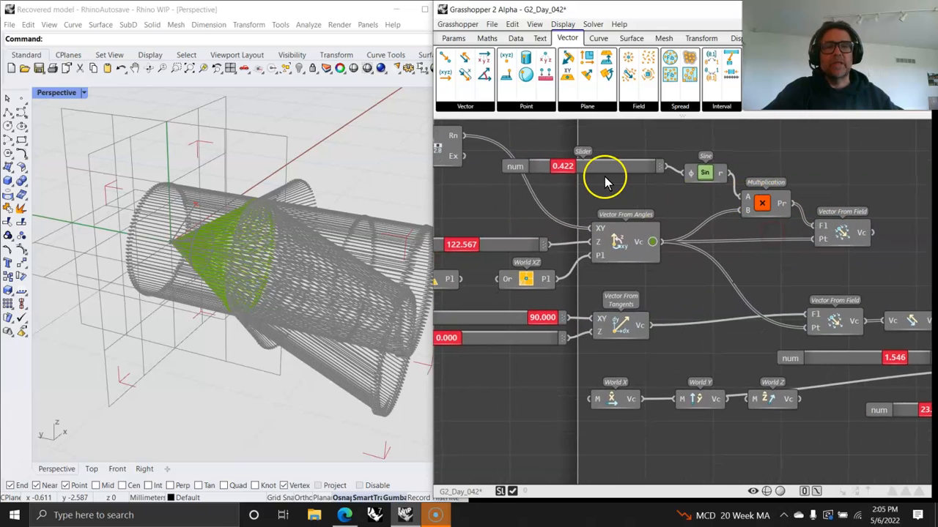
mouse_move(564, 170)
mouse_down()
mouse_move(632, 183)
mouse_move(564, 185)
mouse_up()
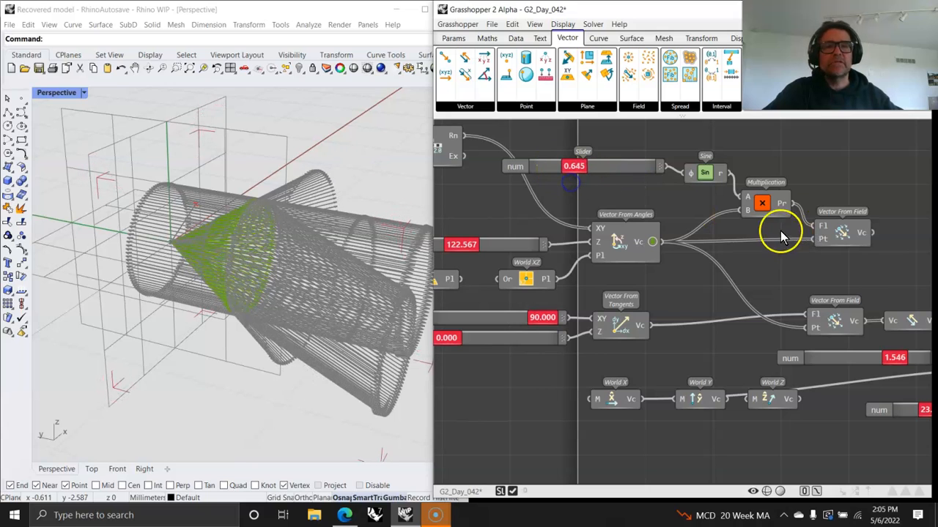
click(840, 233)
right_click(859, 234)
- Vary the Sine input slider up to 2.000, settling at 1.148, and select Vector From Angles
drag(574, 166, 602, 189)
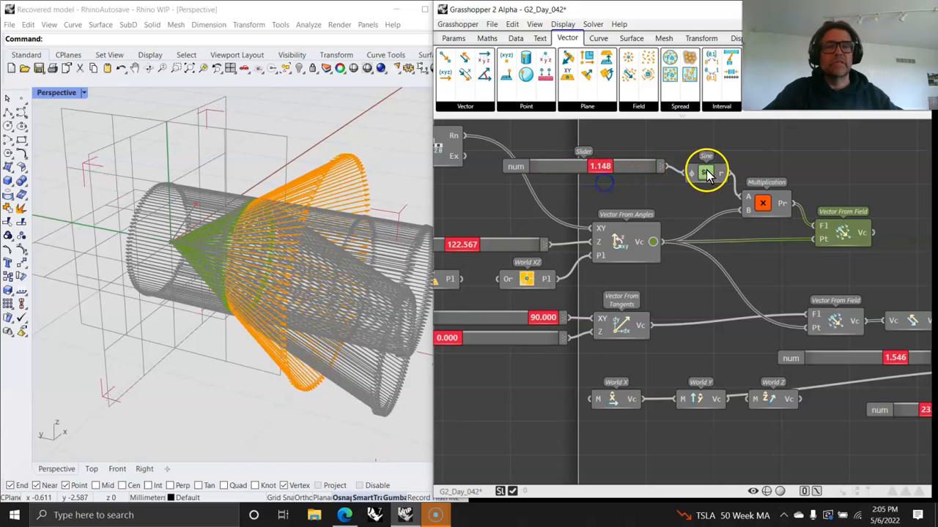
right_drag(724, 322, 762, 260)
right_drag(705, 264, 786, 277)
click(665, 185)
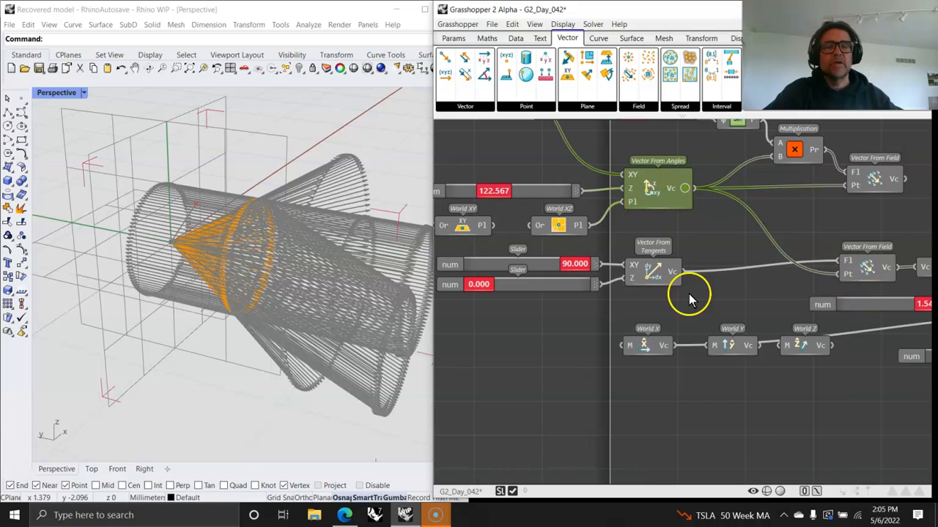
- Set the Vector From Tangents sliders to 55.727 and 0.000, then highlight the Vector From Field vectors
drag(568, 264, 459, 290)
click(644, 277)
mouse_move(533, 269)
mouse_down()
mouse_move(559, 268)
mouse_move(540, 268)
mouse_up()
right_drag(728, 305, 593, 313)
click(726, 280)
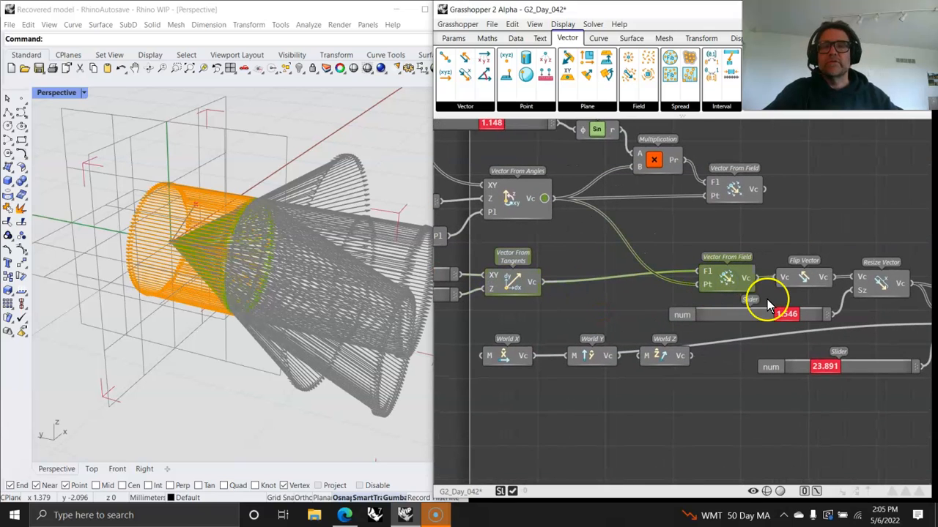
- Compare the flipped vectors in Rhino and lengthen the Resize Vector slider from 1.546 to 1.565
right_drag(765, 335, 684, 272)
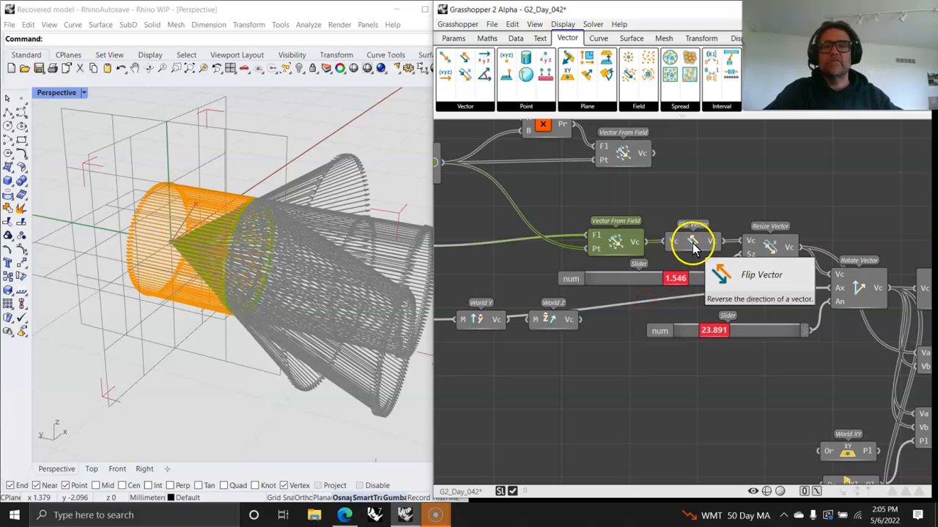
click(690, 244)
right_drag(313, 283, 285, 291)
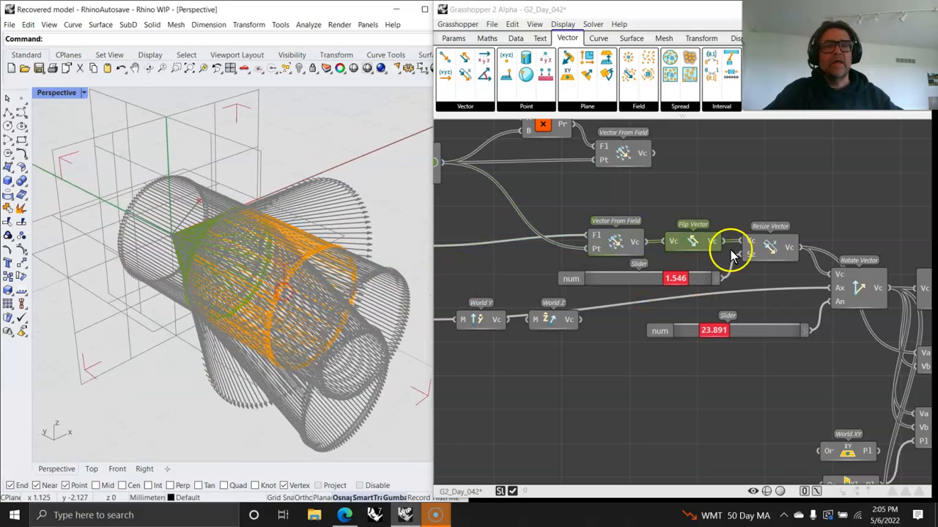
click(775, 253)
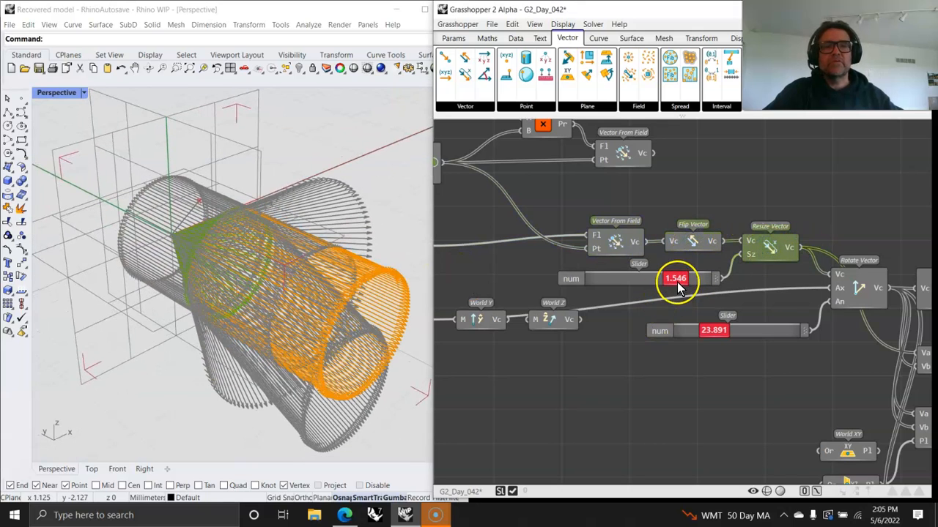
mouse_move(681, 279)
mouse_down()
mouse_move(693, 280)
mouse_move(677, 280)
mouse_up()
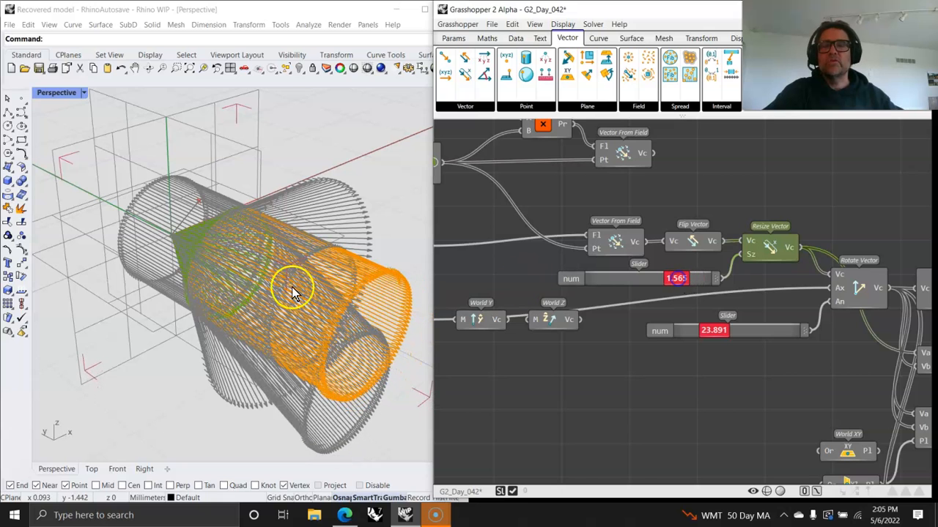
right_drag(762, 369, 701, 247)
- Highlight the rotated vectors and try Rotate Vector angles of about 34, then 23.434
click(718, 244)
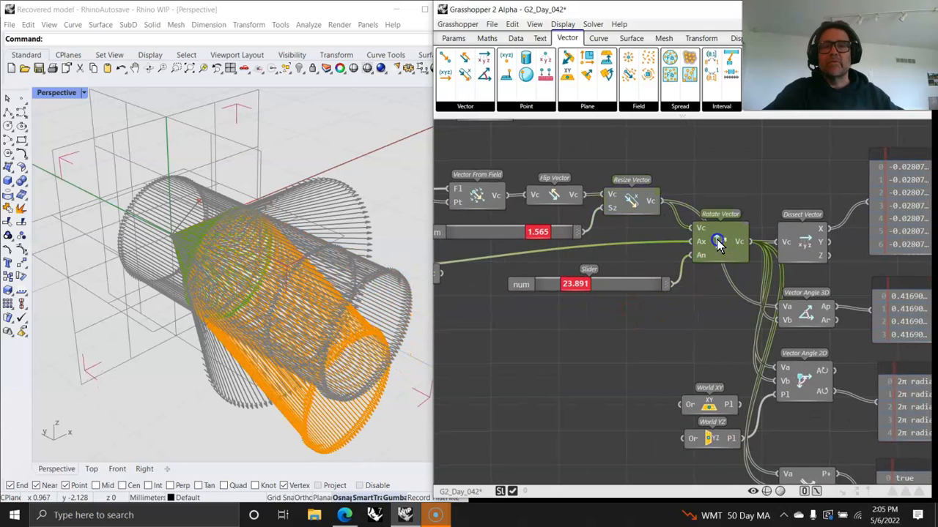
right_drag(575, 359, 612, 353)
mouse_move(617, 278)
mouse_down()
mouse_move(636, 277)
mouse_move(618, 277)
mouse_up()
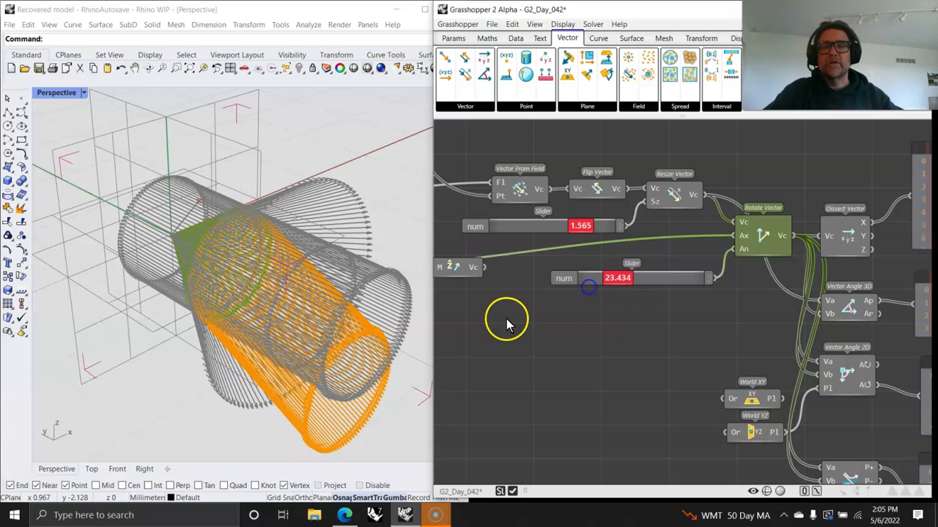
right_drag(506, 320, 656, 328)
- Rearrange the World X, Y and Z components, placing World X above World Y
drag(599, 278, 601, 320)
drag(539, 276, 610, 297)
right_drag(574, 342, 596, 404)
drag(479, 338, 628, 328)
- Settle the rotation angle at 20.235 and inspect the Dissect Vector output
right_drag(769, 343, 554, 291)
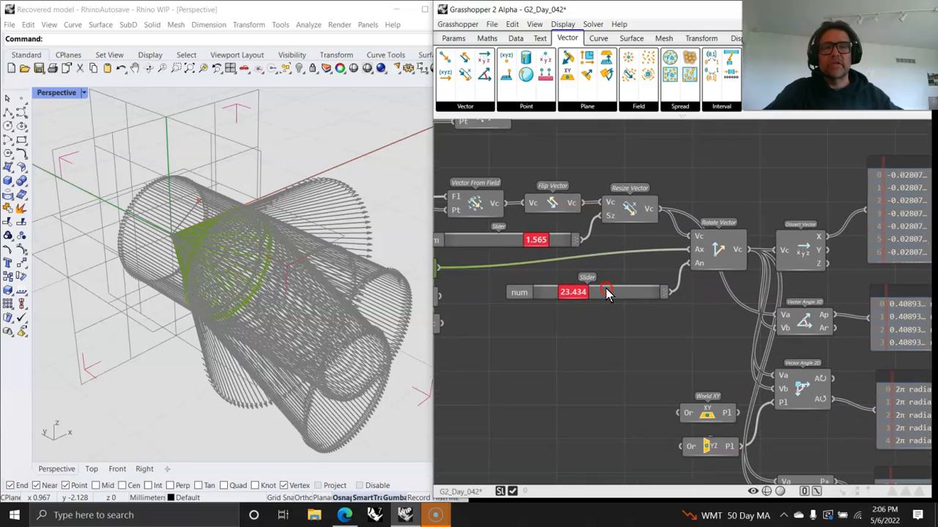
mouse_move(575, 293)
mouse_down()
mouse_move(621, 295)
mouse_move(552, 300)
mouse_move(571, 301)
mouse_up()
right_drag(700, 345, 522, 303)
click(625, 208)
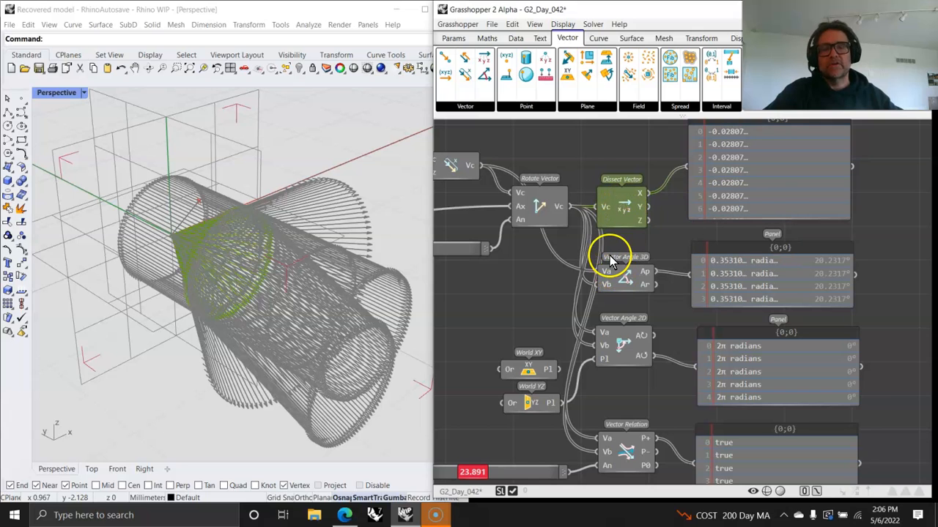
- Inspect the Vector Angle 3D result (about 20.23°) and the Vector Angle 2D result
right_drag(639, 263, 664, 198)
click(649, 212)
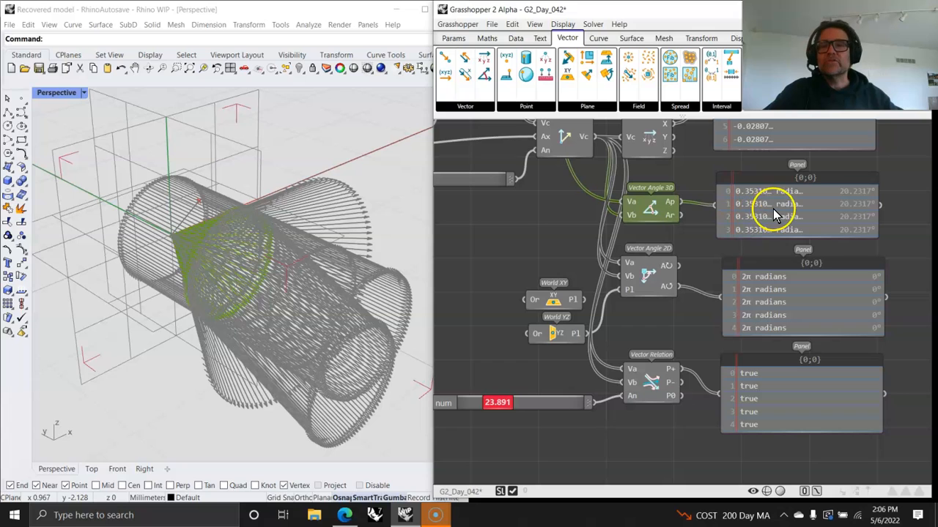
click(646, 273)
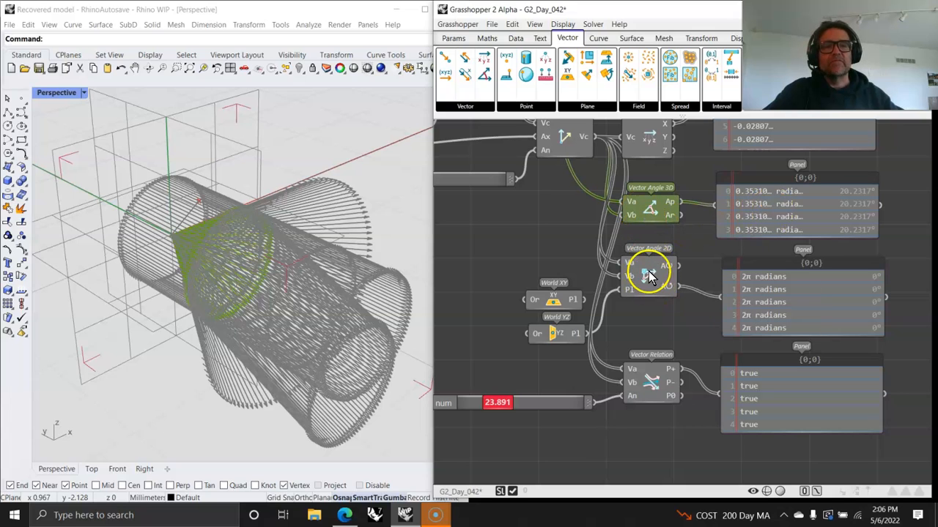
- Preview the World YZ plane in Rhino and bring Vector Relation into view
right_drag(642, 324, 672, 274)
click(590, 289)
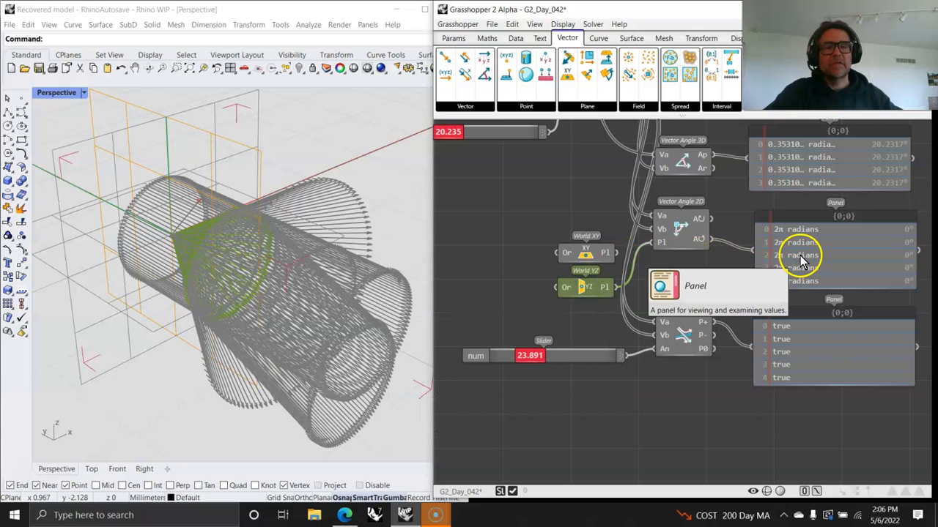
right_drag(685, 411, 684, 320)
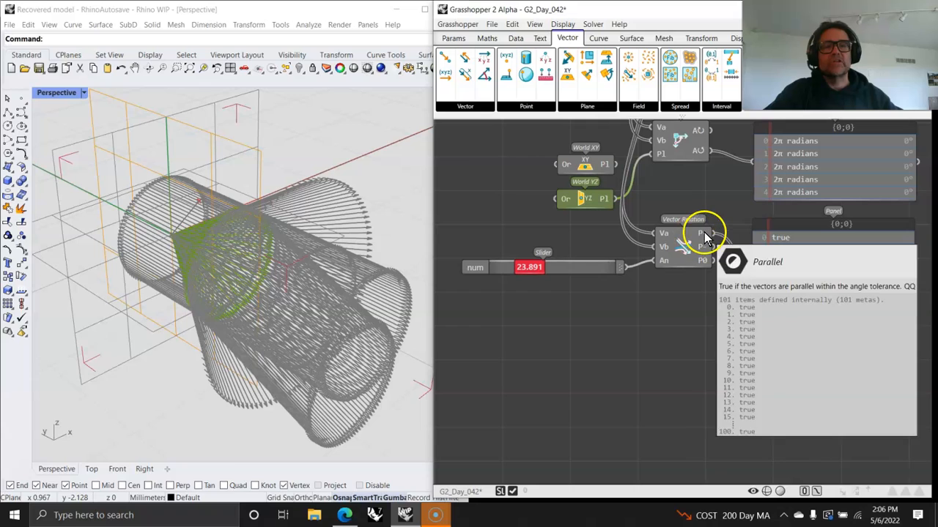
- Raise the Vector Relation angle threshold from 28.4 to 44.455, then show all vector components
mouse_move(700, 238)
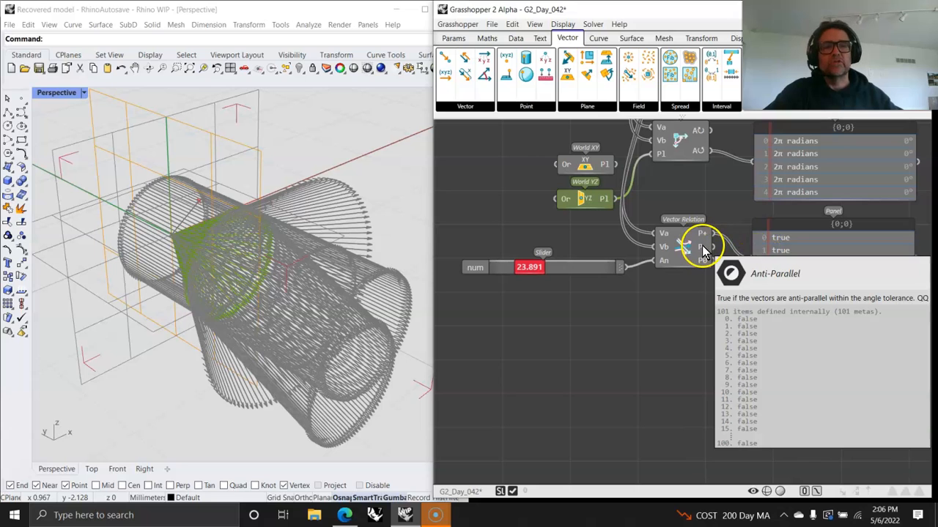
right_drag(592, 320, 630, 336)
drag(572, 284, 584, 286)
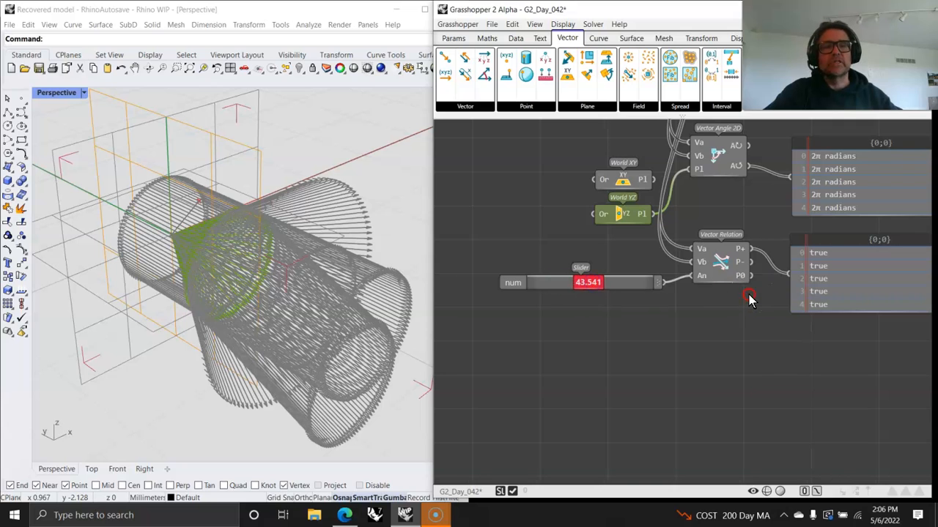
right_drag(749, 296, 716, 331)
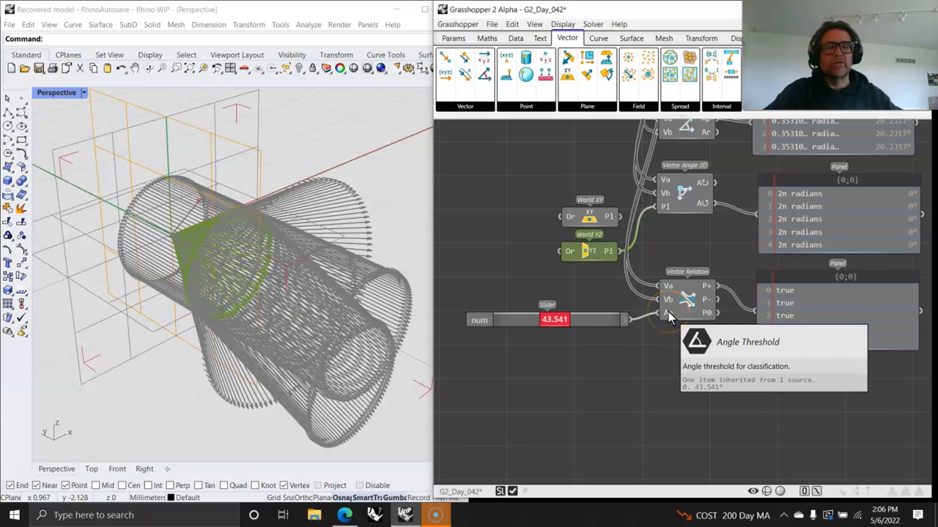
drag(553, 320, 558, 326)
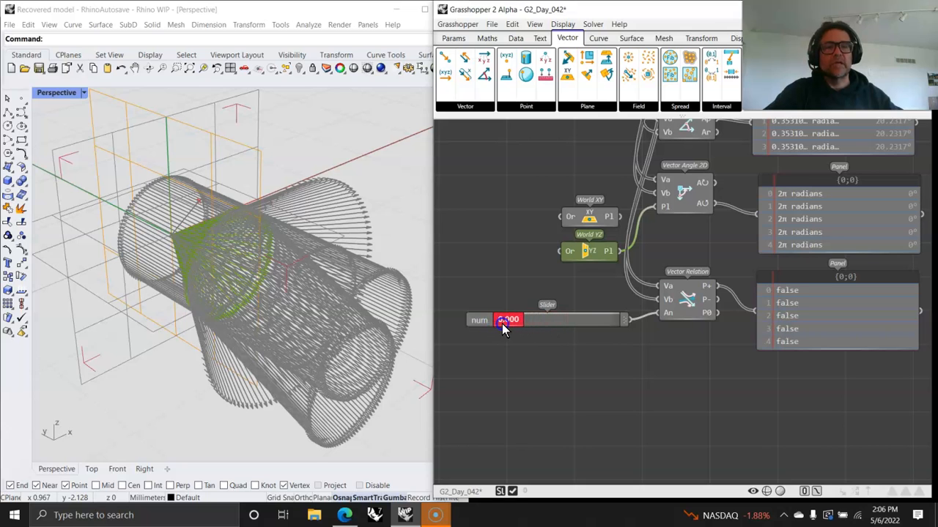
right_drag(717, 200, 648, 308)
click(466, 107)
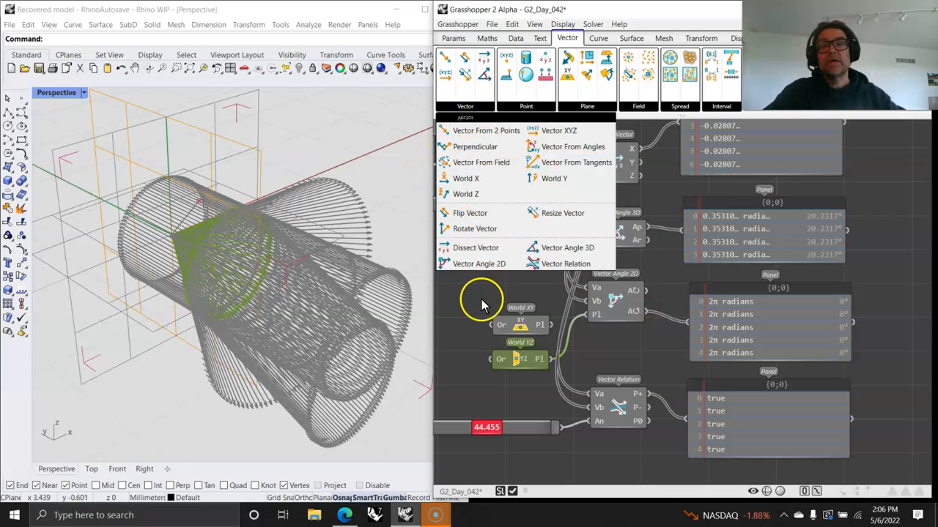
- Close the Vector list, orbit the Rhino model, and zoom out to frame the whole G2_Day_042 definition
right_drag(471, 299, 576, 274)
right_drag(350, 344, 325, 350)
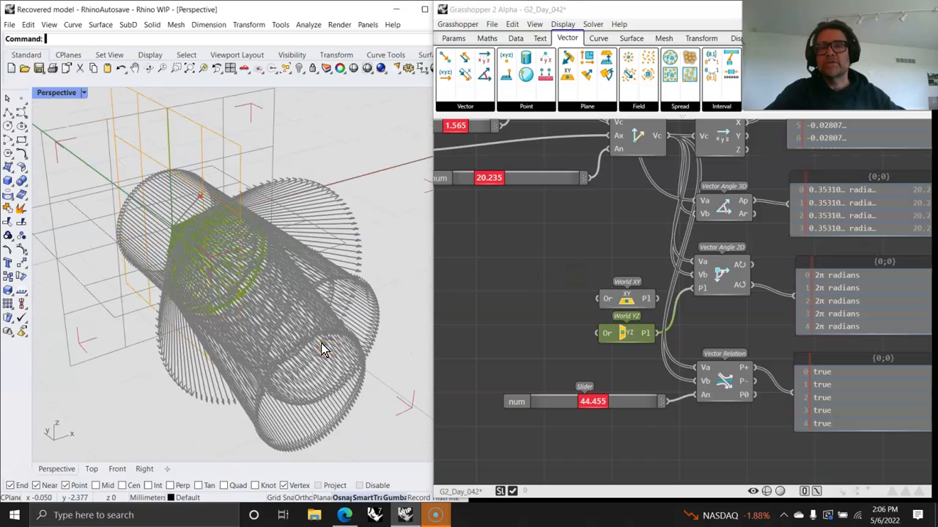
right_drag(544, 236, 579, 353)
scroll(590, 316, down, 3)
right_drag(610, 248, 770, 275)
scroll(720, 273, down, 3)
mouse_move(719, 248)
right_down()
mouse_move(720, 335)
mouse_move(735, 358)
mouse_move(691, 308)
mouse_move(704, 246)
mouse_move(732, 259)
mouse_move(721, 276)
right_up()
scroll(693, 312, down, 2)
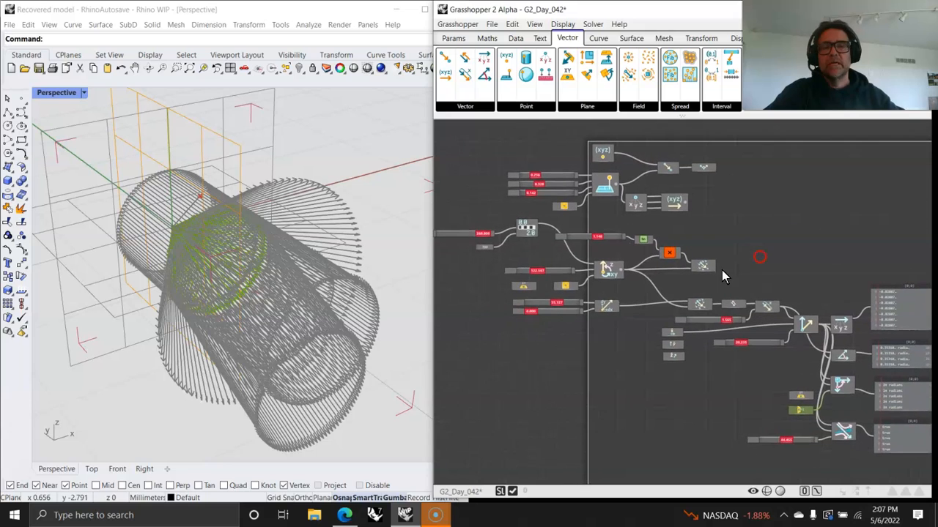
- Show the dropdown of point components from the Point panel on the Vector tab
click(526, 107)
click(526, 107)
click(527, 107)
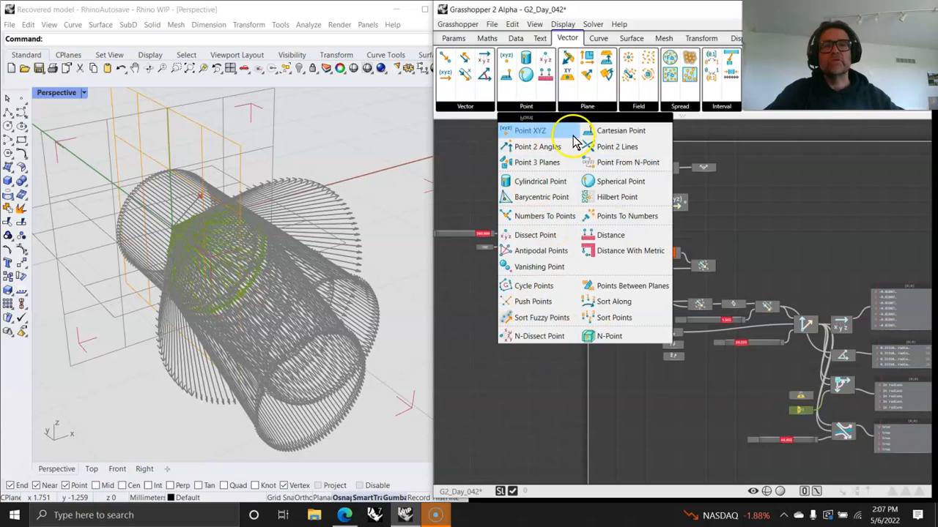
mouse_move(482, 109)
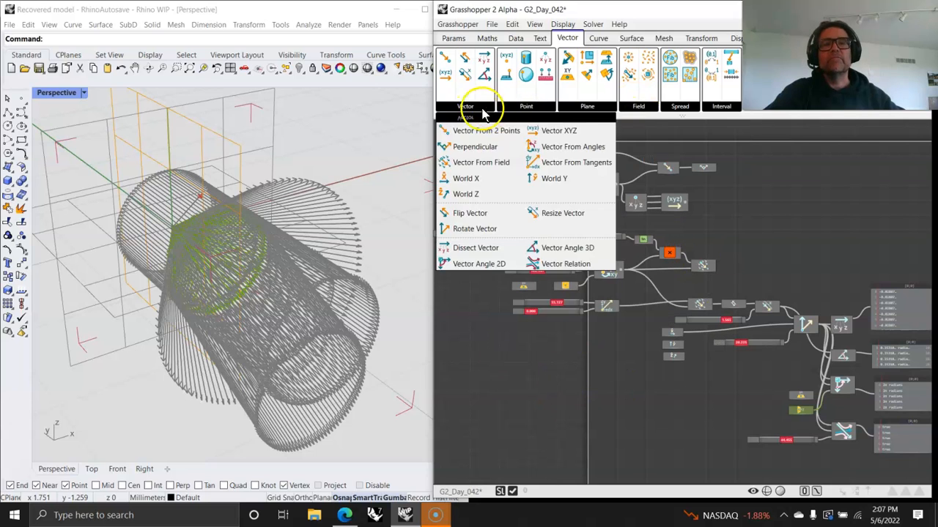
mouse_move(522, 110)
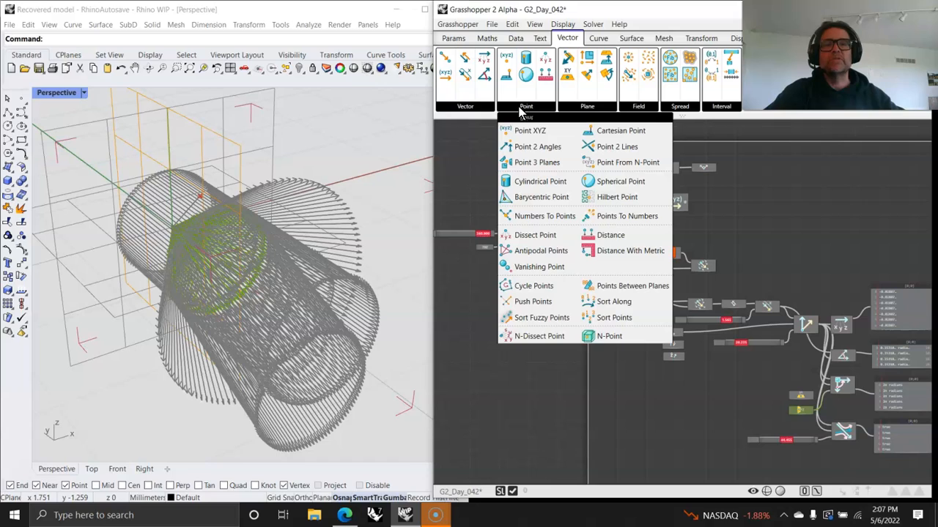